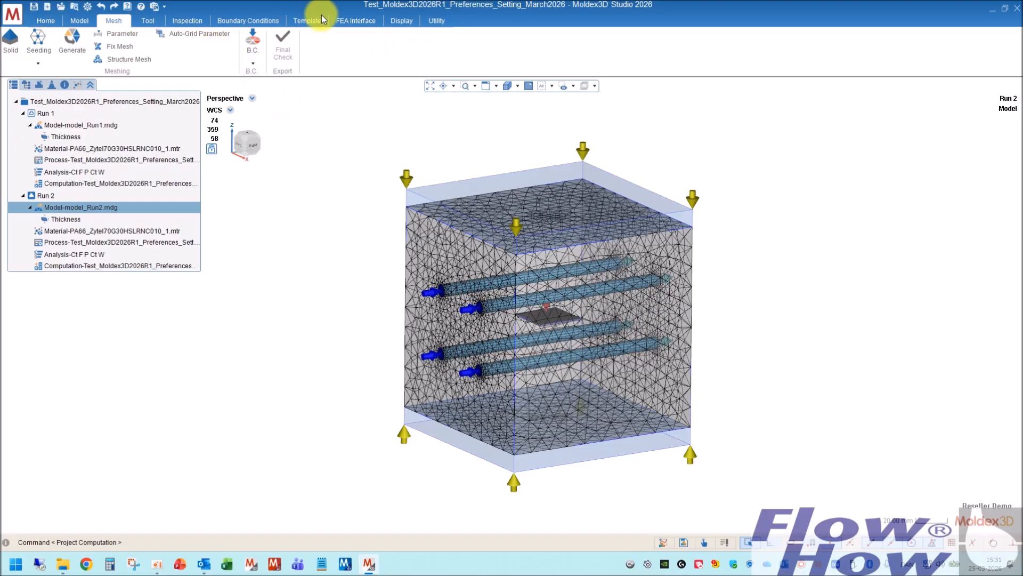
- Create a new process template and name it Delete_MJ
{"action": "left_click", "coordinate": [305, 21]}
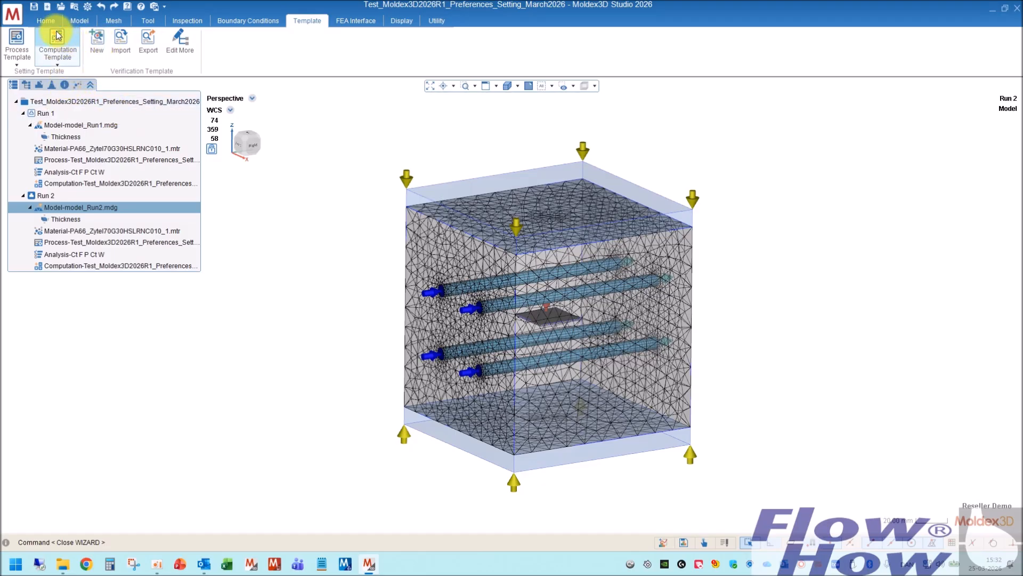
{"action": "left_click", "coordinate": [18, 59]}
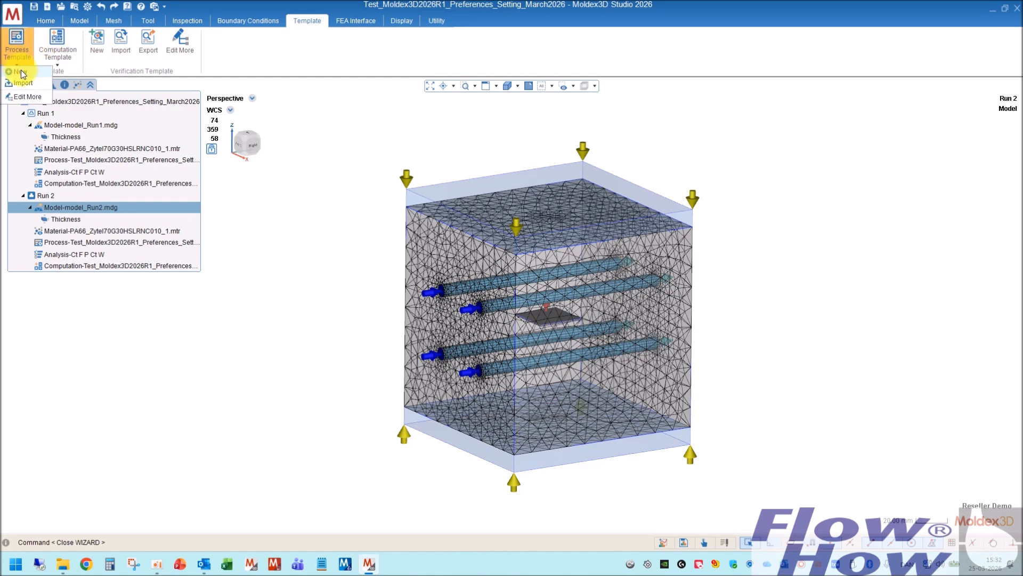
{"action": "left_click", "coordinate": [21, 70]}
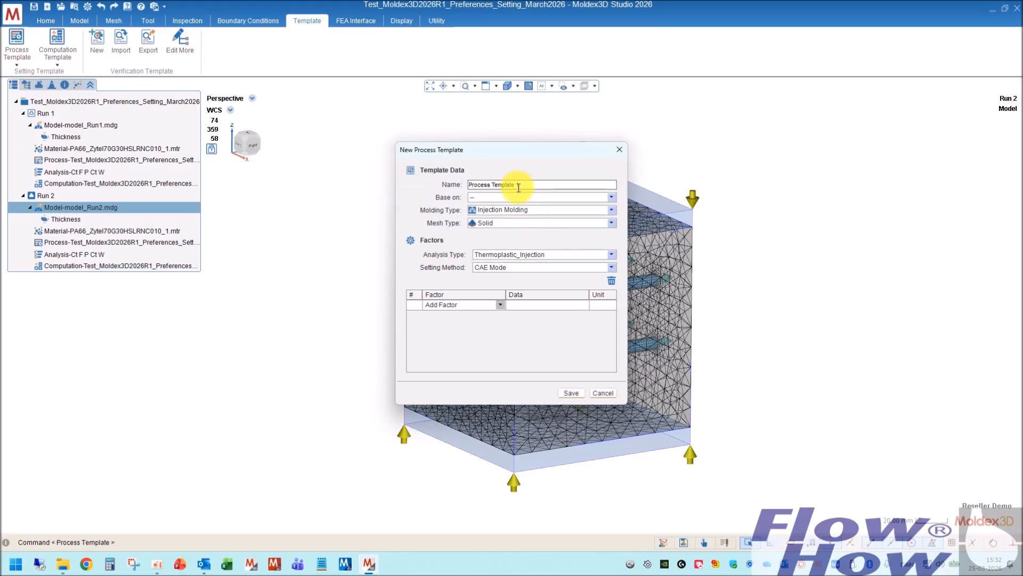
{"action": "left_click_drag", "start_coordinate": [524, 185], "coordinate": [450, 184]}
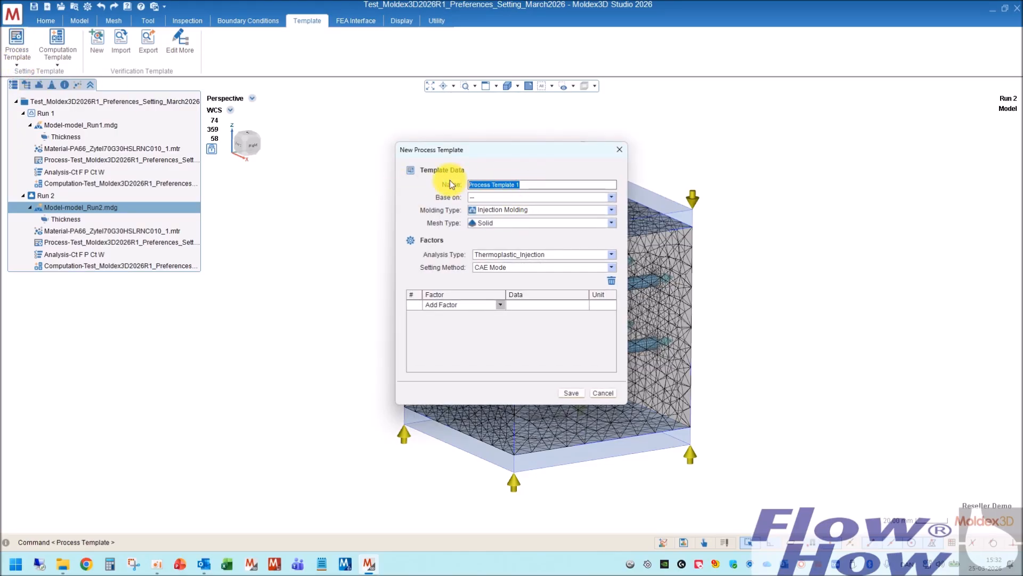
{"action": "type", "text": "s"}
{"action": "type", "text": "e"}
{"action": "type", "text": "let"}
{"action": "type", "text": "e_MJ"}
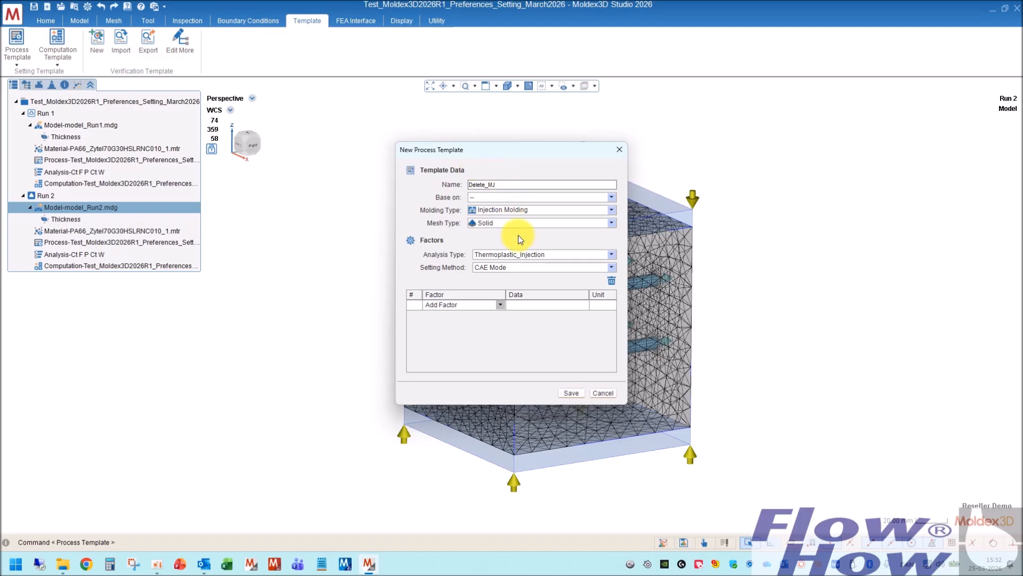
- Examine the available choices for the template's base, molding type, mesh type, analysis type and setting method
{"action": "left_click", "coordinate": [611, 197]}
{"action": "left_click", "coordinate": [613, 197]}
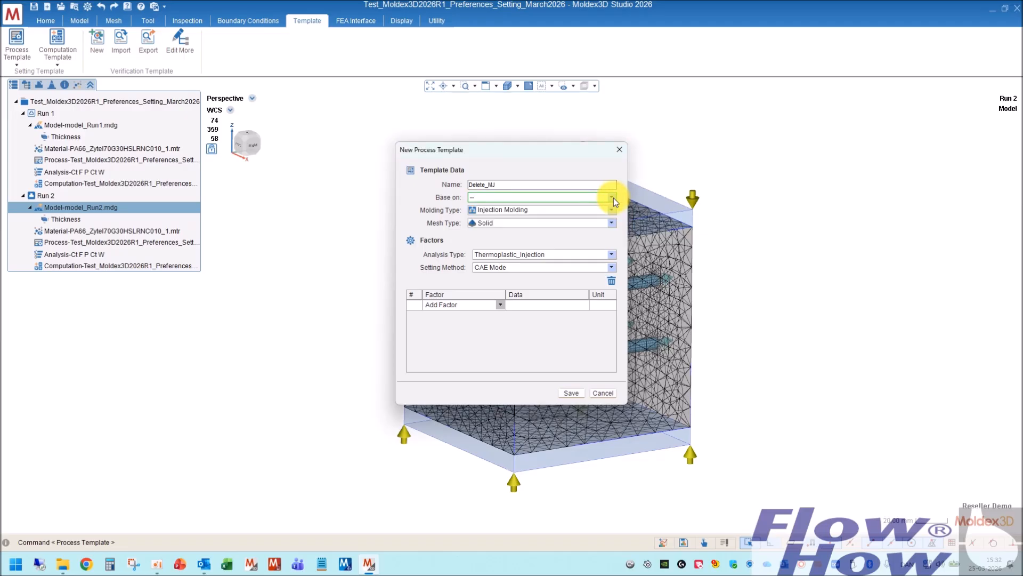
{"action": "left_click", "coordinate": [612, 198]}
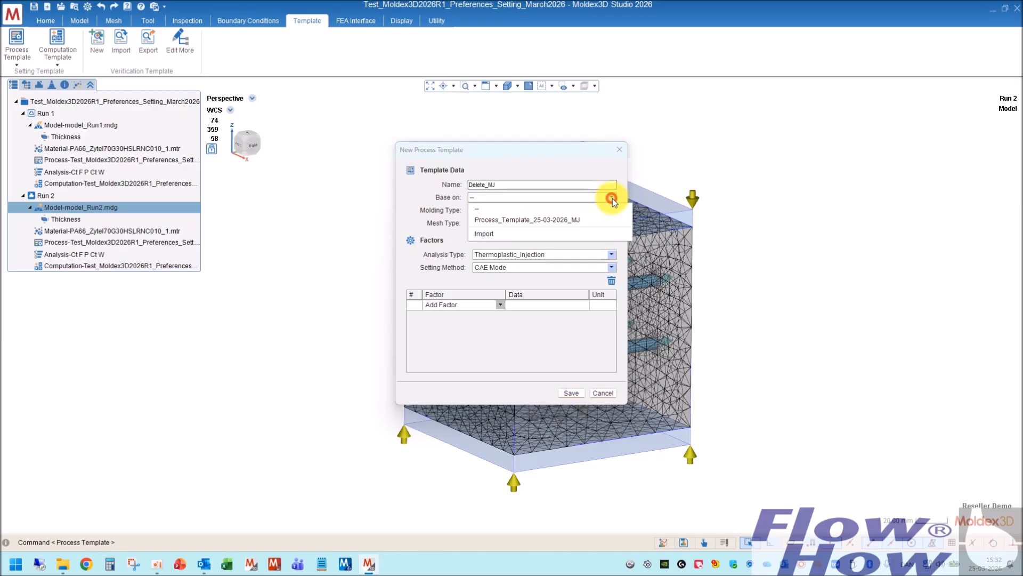
{"action": "left_click", "coordinate": [694, 131]}
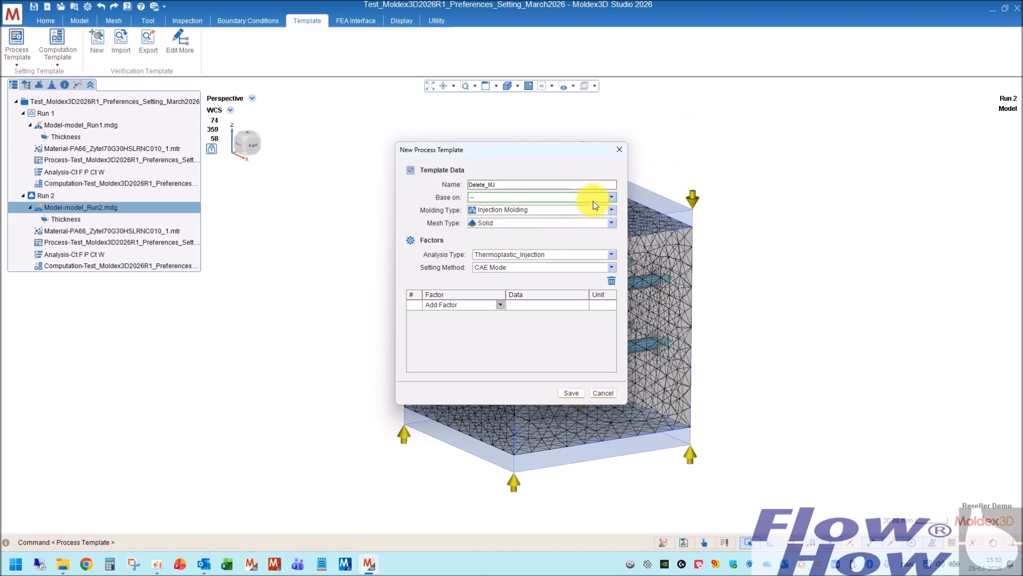
{"action": "left_click", "coordinate": [611, 210]}
{"action": "left_click", "coordinate": [514, 220]}
{"action": "left_click", "coordinate": [611, 222]}
{"action": "left_click", "coordinate": [611, 223]}
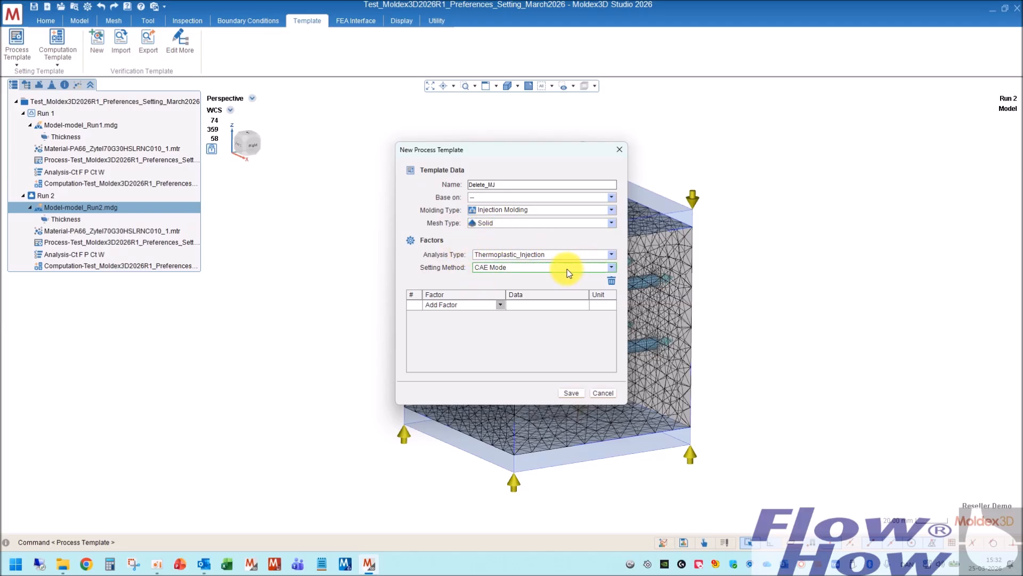
{"action": "left_click", "coordinate": [613, 254]}
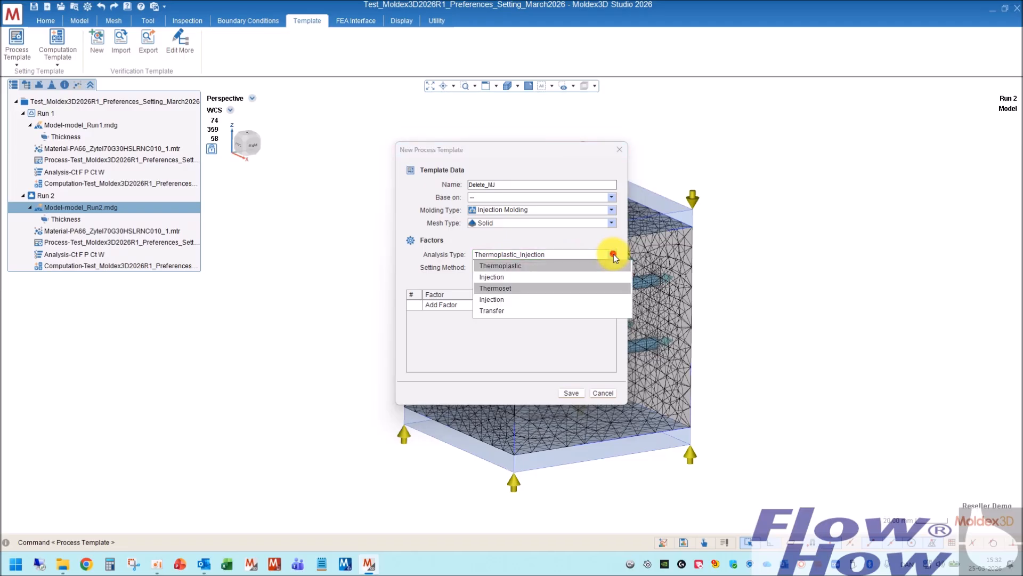
{"action": "left_click", "coordinate": [613, 254]}
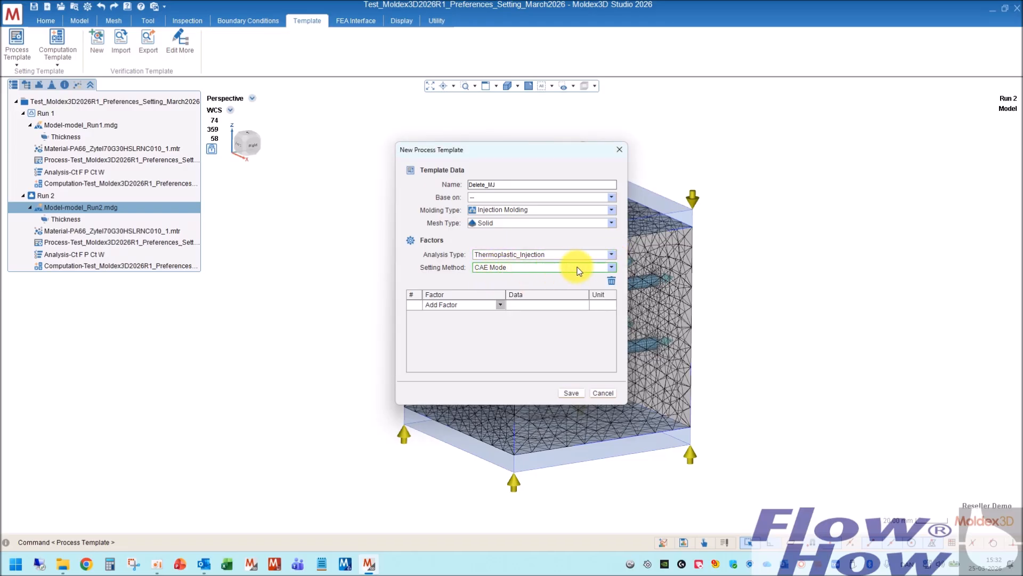
{"action": "left_click", "coordinate": [612, 267]}
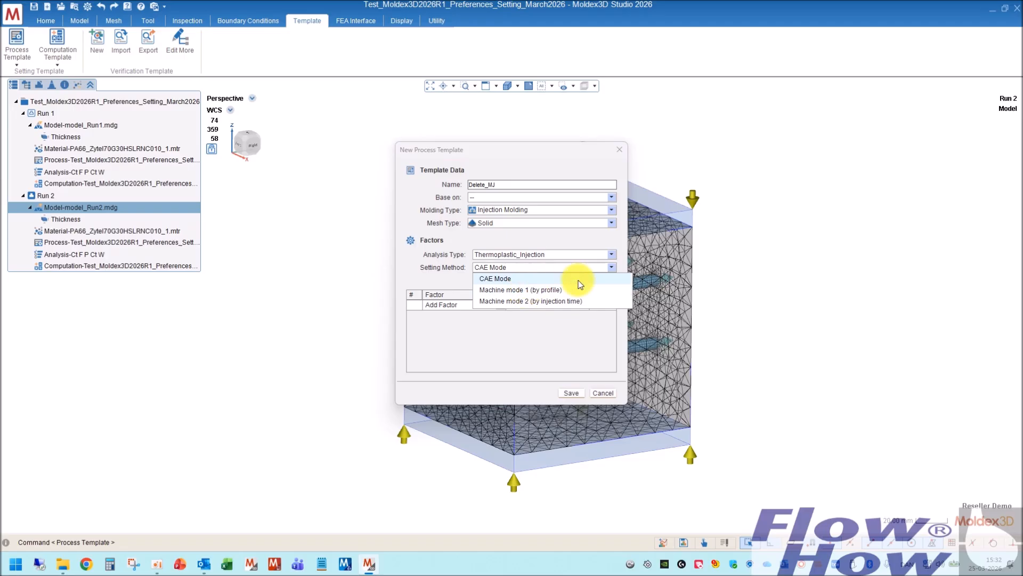
{"action": "left_click", "coordinate": [613, 267]}
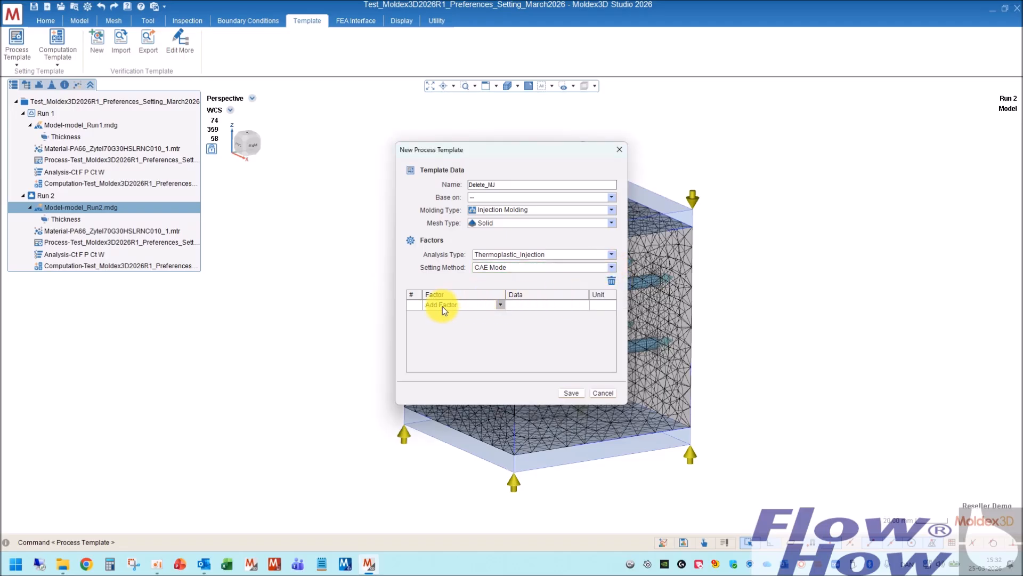
{"action": "left_click", "coordinate": [500, 304]}
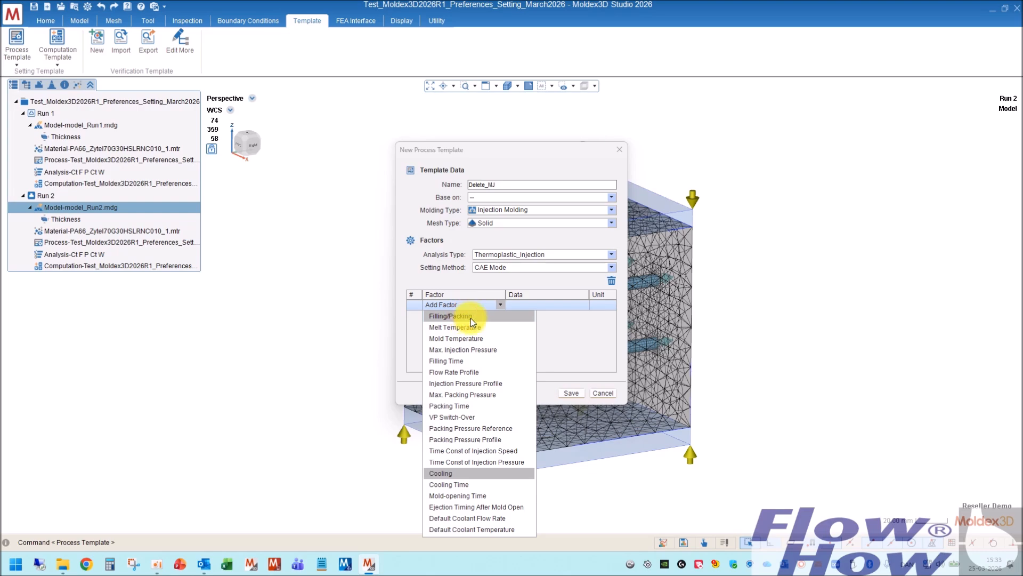
{"action": "left_click", "coordinate": [458, 327]}
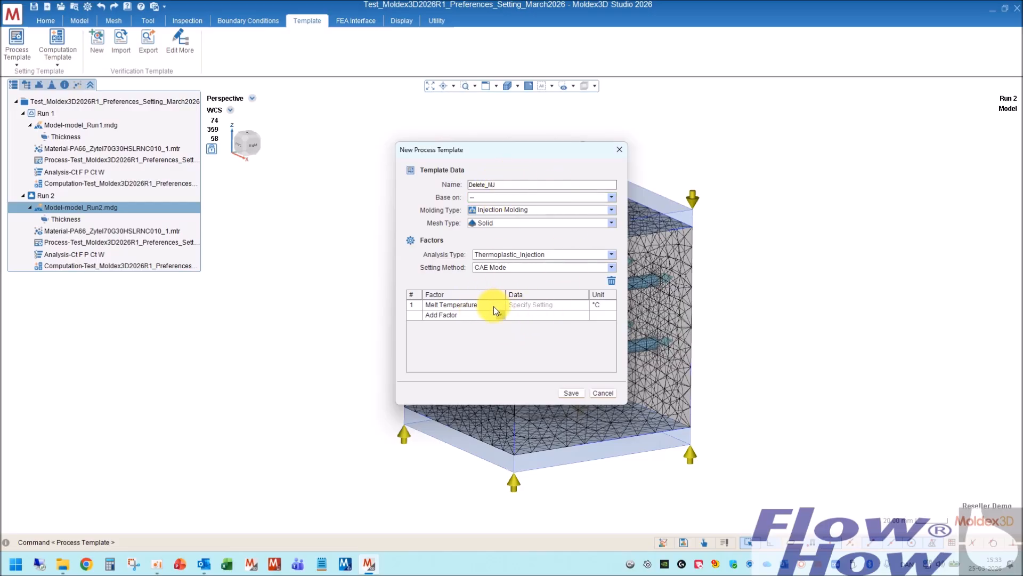
{"action": "left_click", "coordinate": [469, 304]}
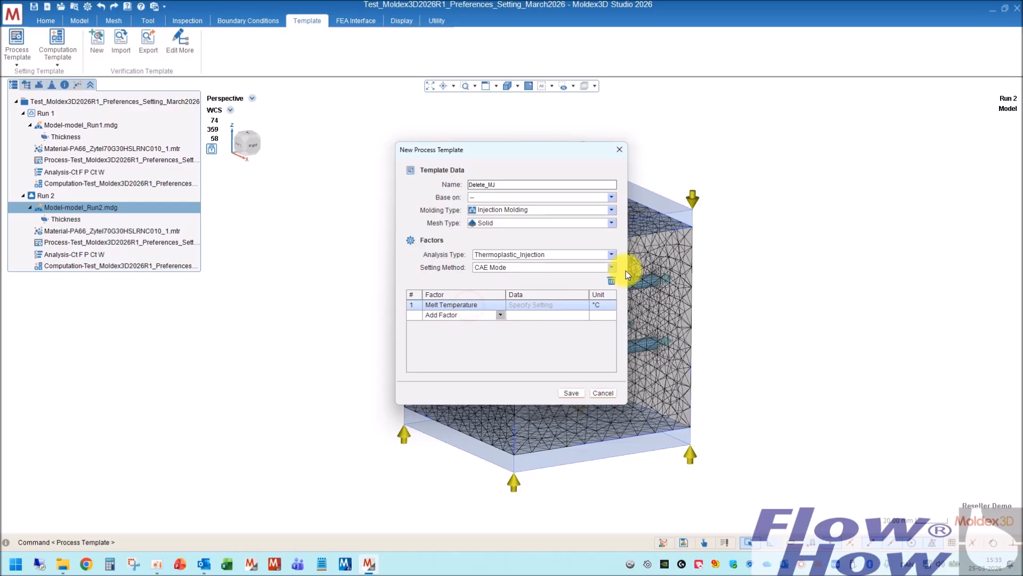
{"action": "left_click", "coordinate": [612, 280]}
- Add the Max. Injection Pressure factor to the template and set it to 500 MPa
{"action": "left_click", "coordinate": [501, 306]}
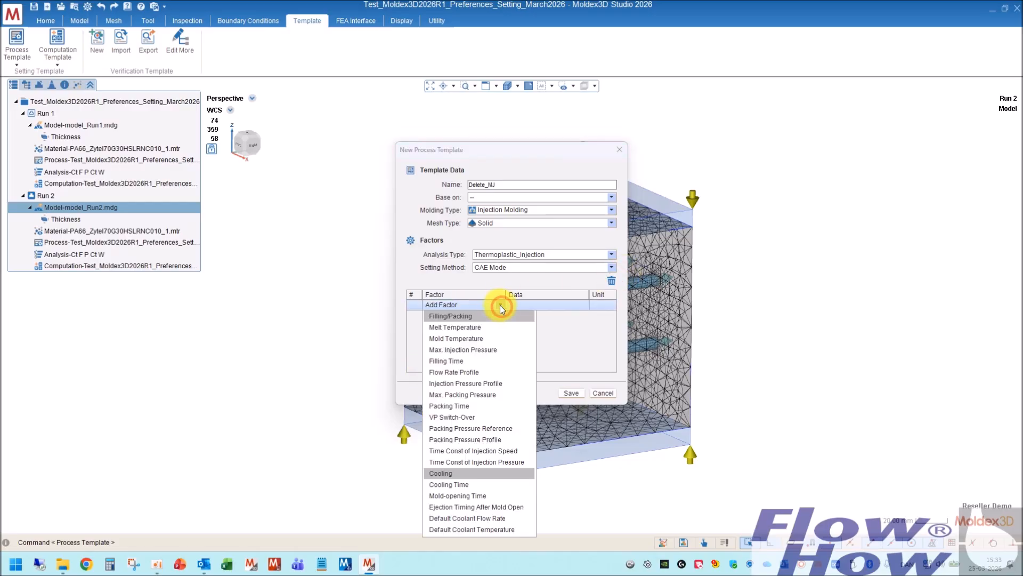
{"action": "left_click", "coordinate": [465, 349]}
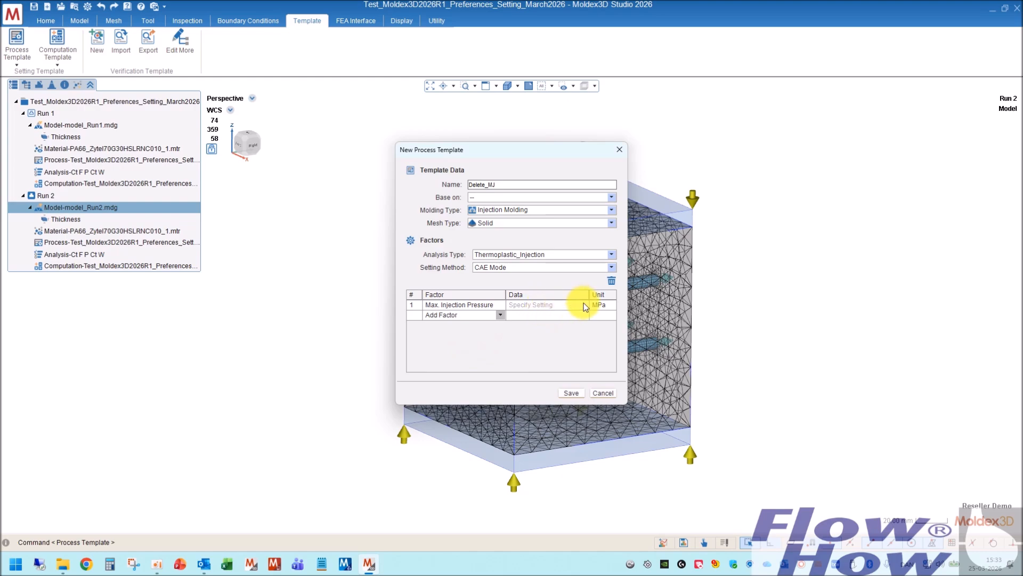
{"action": "left_click", "coordinate": [536, 304]}
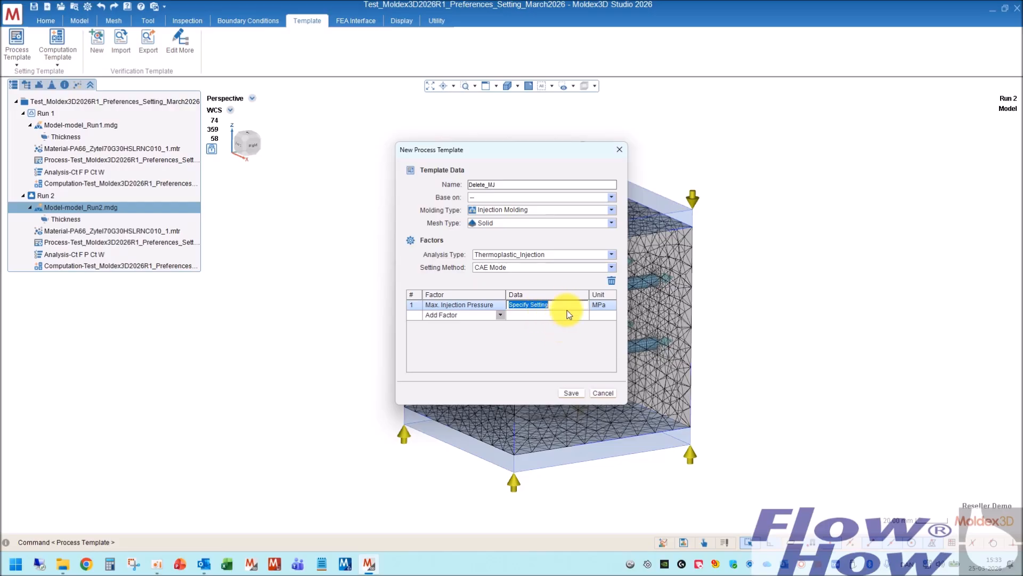
{"action": "type", "text": "500"}
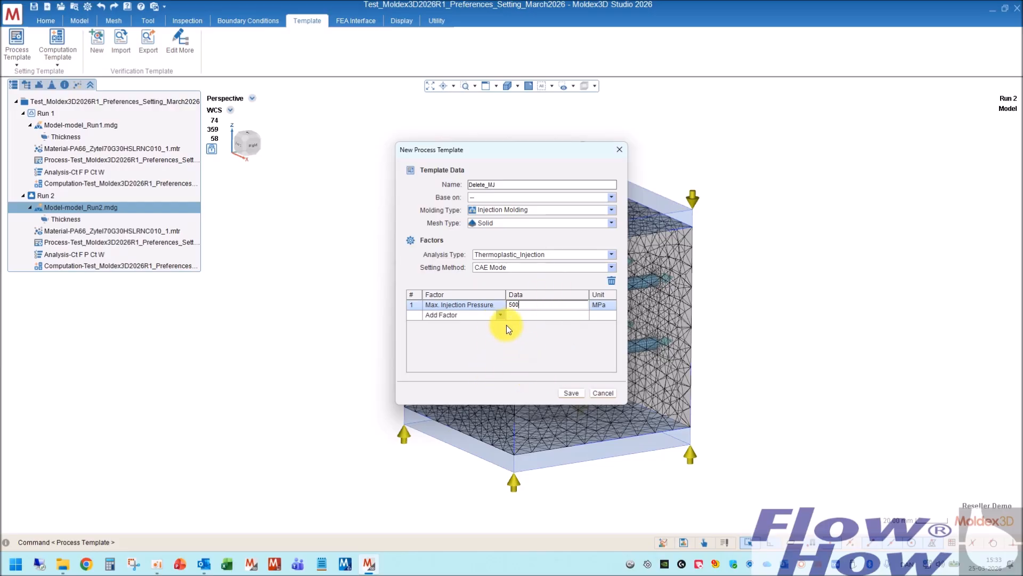
{"action": "left_click", "coordinate": [500, 315]}
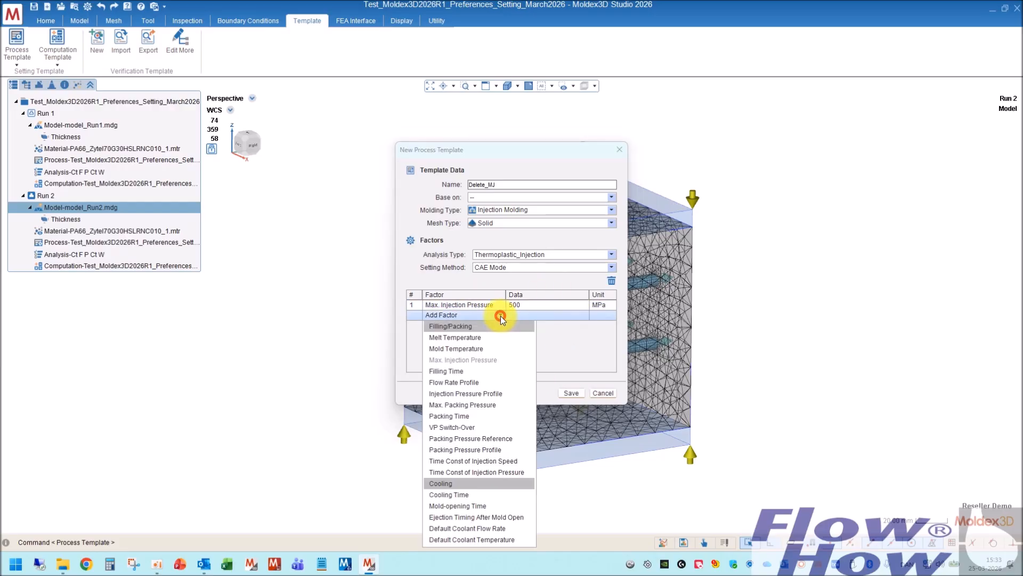
{"action": "left_click", "coordinate": [458, 383]}
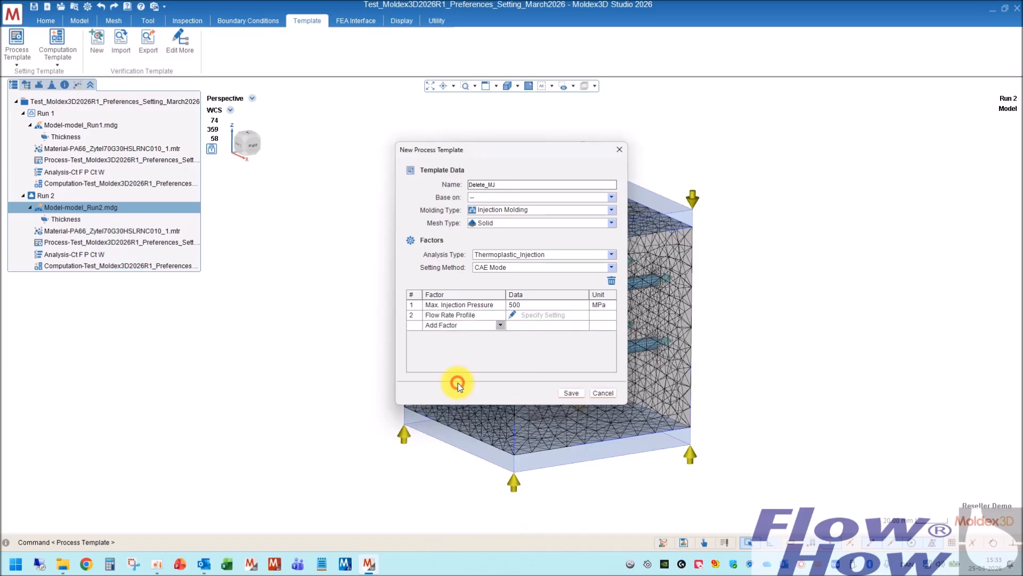
{"action": "left_click", "coordinate": [547, 315]}
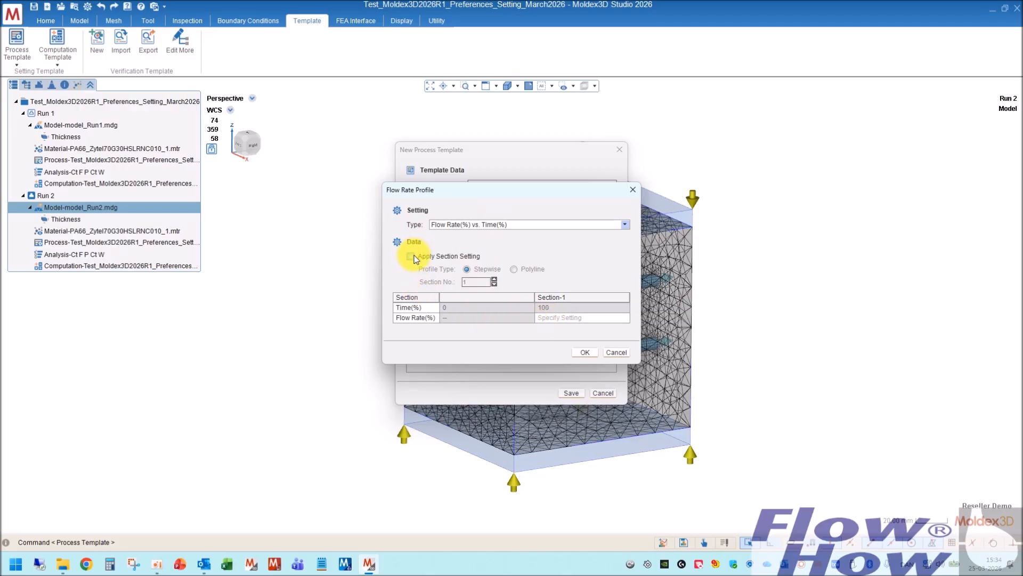
{"action": "left_click", "coordinate": [585, 352]}
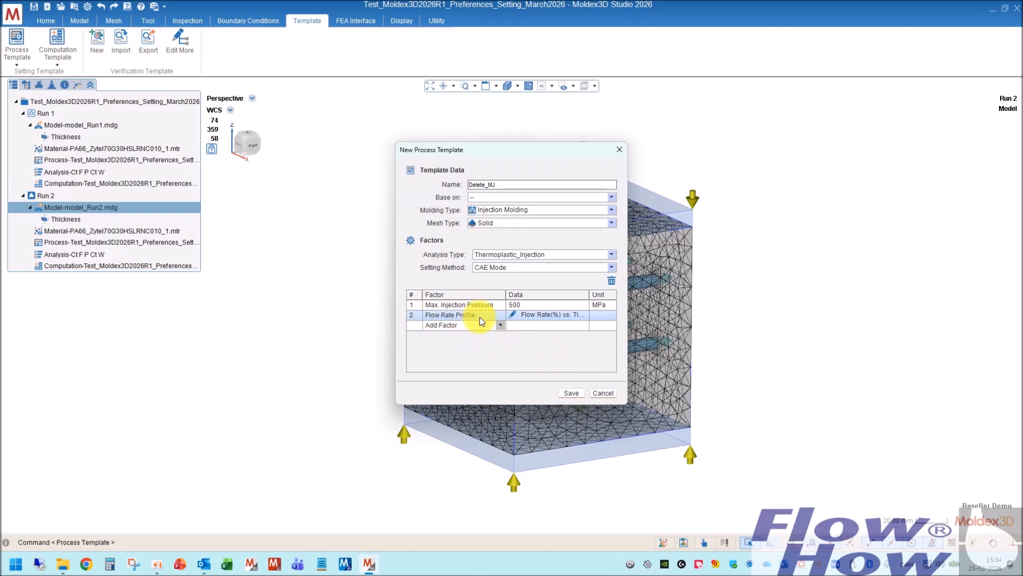
{"action": "left_click", "coordinate": [612, 281]}
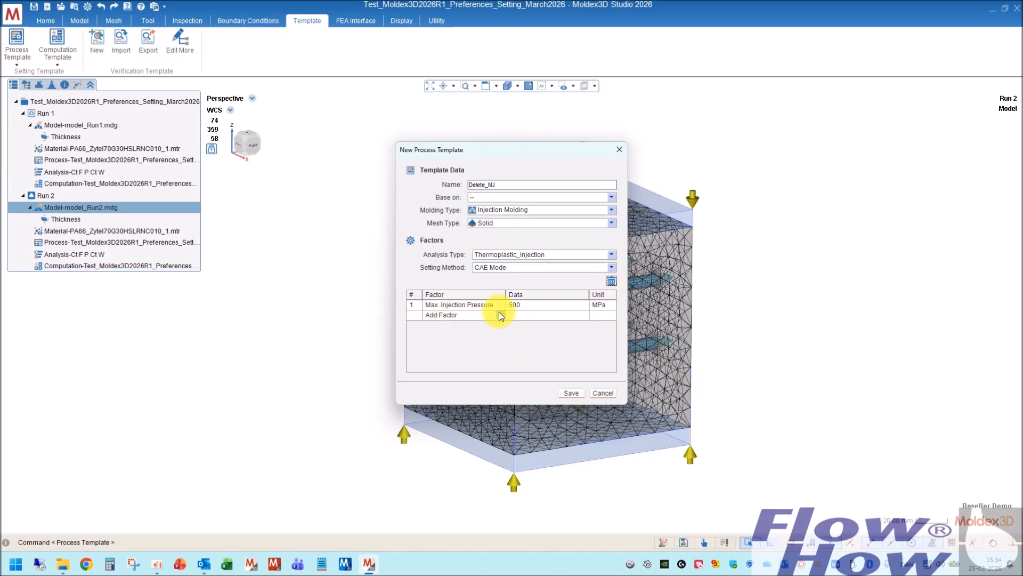
- Add the Flow Rate Profile factor with the section setting applied and a Section-1 flow rate of 100%
{"action": "left_click", "coordinate": [498, 315]}
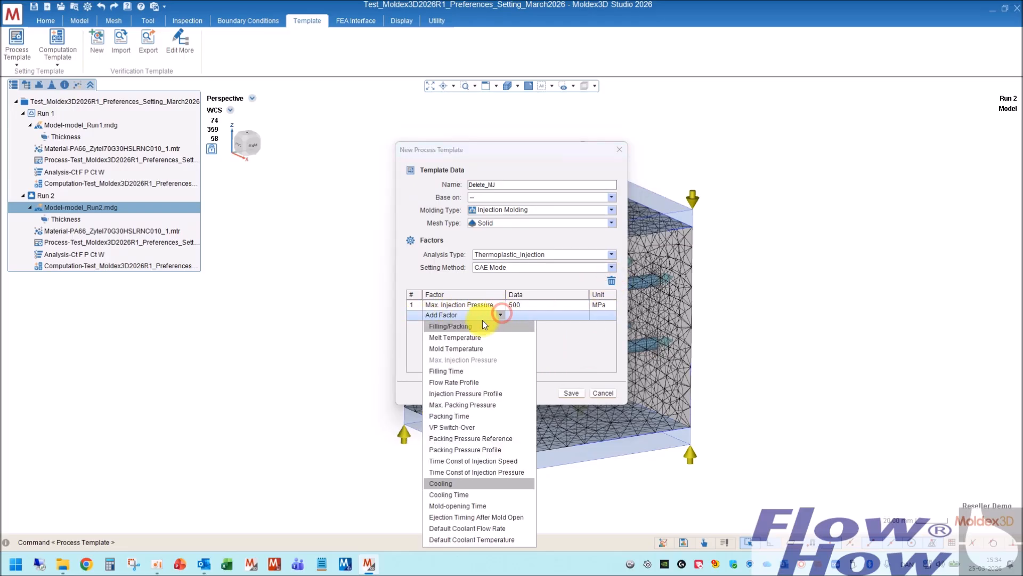
{"action": "left_click", "coordinate": [465, 382]}
{"action": "left_click", "coordinate": [547, 315]}
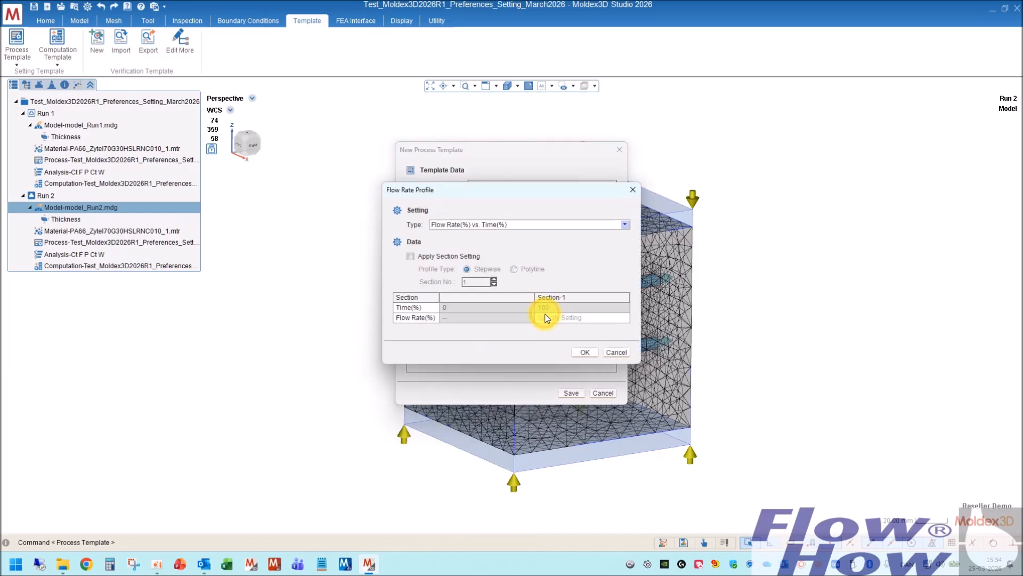
{"action": "left_click", "coordinate": [410, 256]}
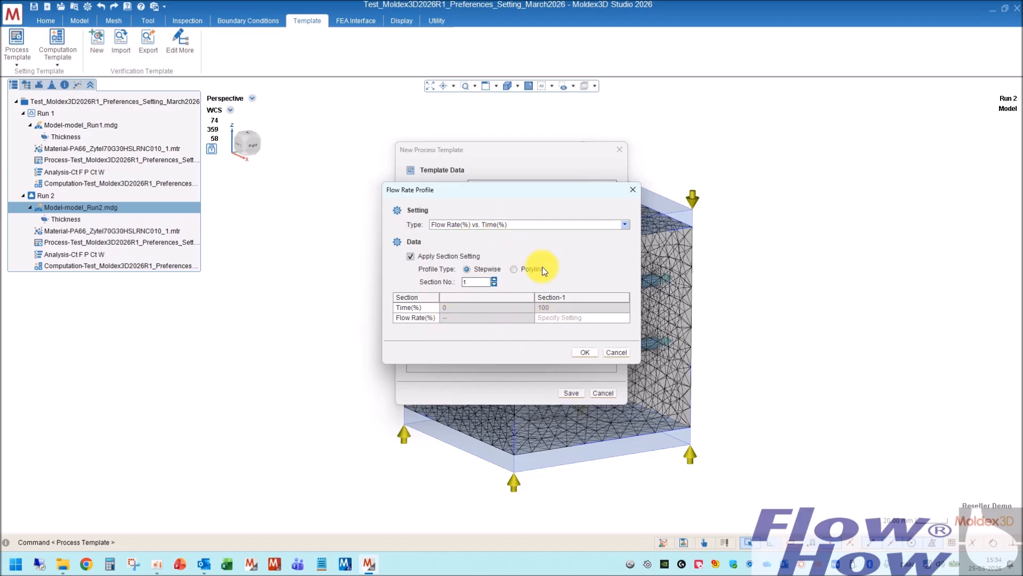
{"action": "left_click", "coordinate": [554, 318]}
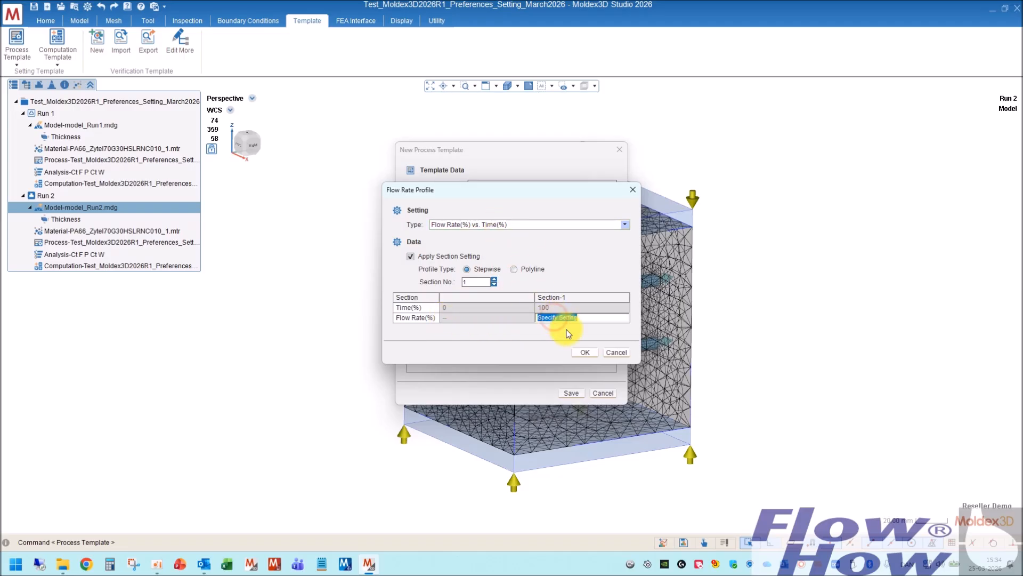
{"action": "type", "text": "100"}
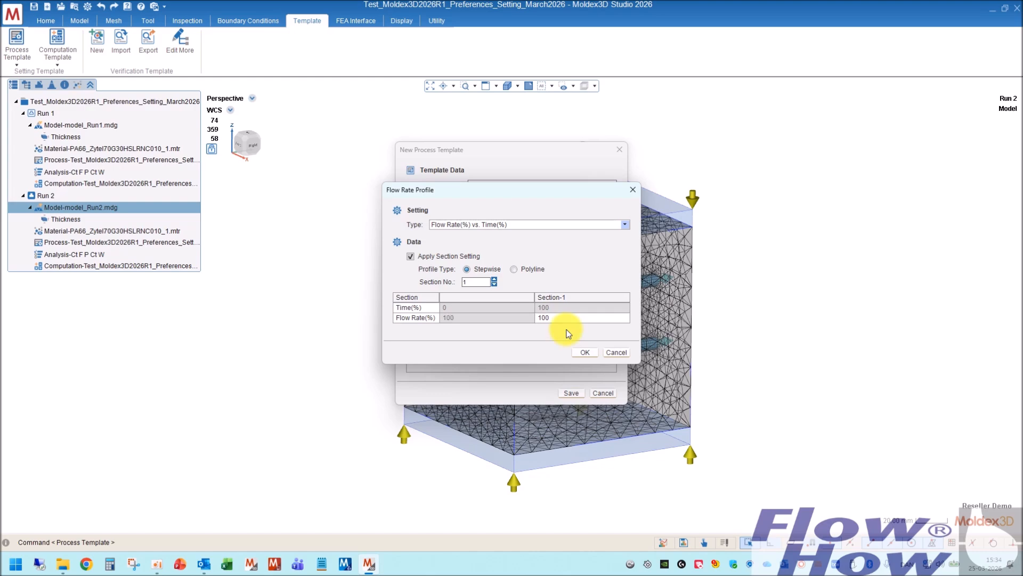
{"action": "left_click", "coordinate": [586, 353]}
{"action": "left_click", "coordinate": [587, 352]}
- Add the Max. Packing Pressure factor at 100 MPa, plus the Packing Pressure Reference factor
{"action": "left_click", "coordinate": [500, 324]}
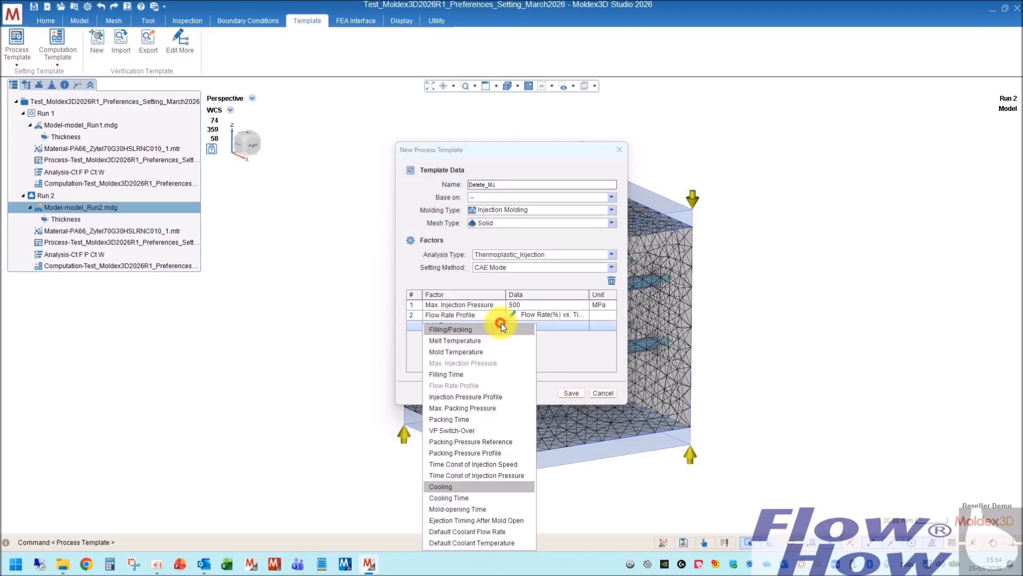
{"action": "left_click", "coordinate": [468, 408]}
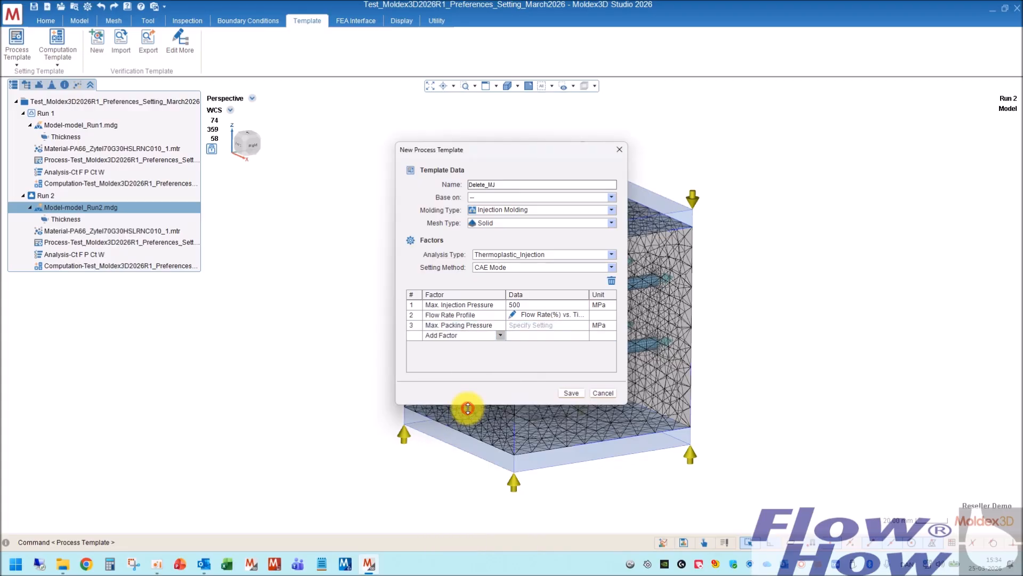
{"action": "left_click", "coordinate": [560, 329]}
{"action": "type", "text": "100"}
{"action": "left_click", "coordinate": [530, 346]}
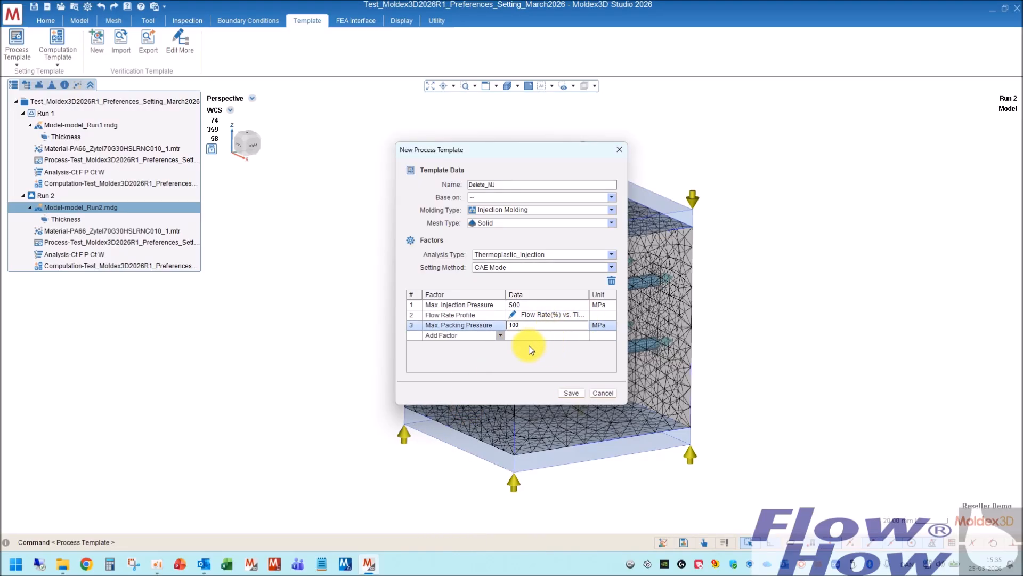
{"action": "left_click", "coordinate": [500, 334]}
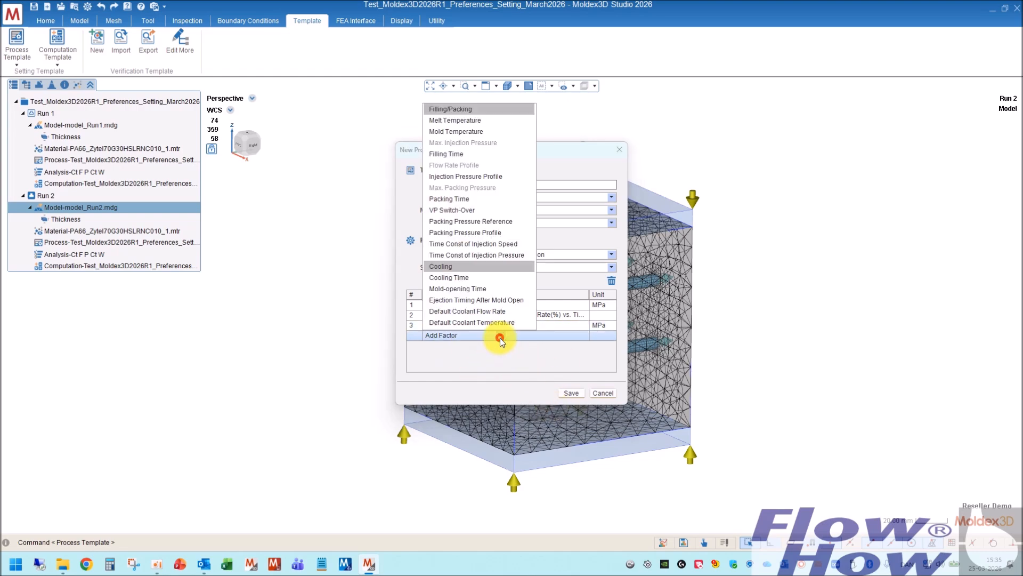
{"action": "left_click", "coordinate": [468, 221]}
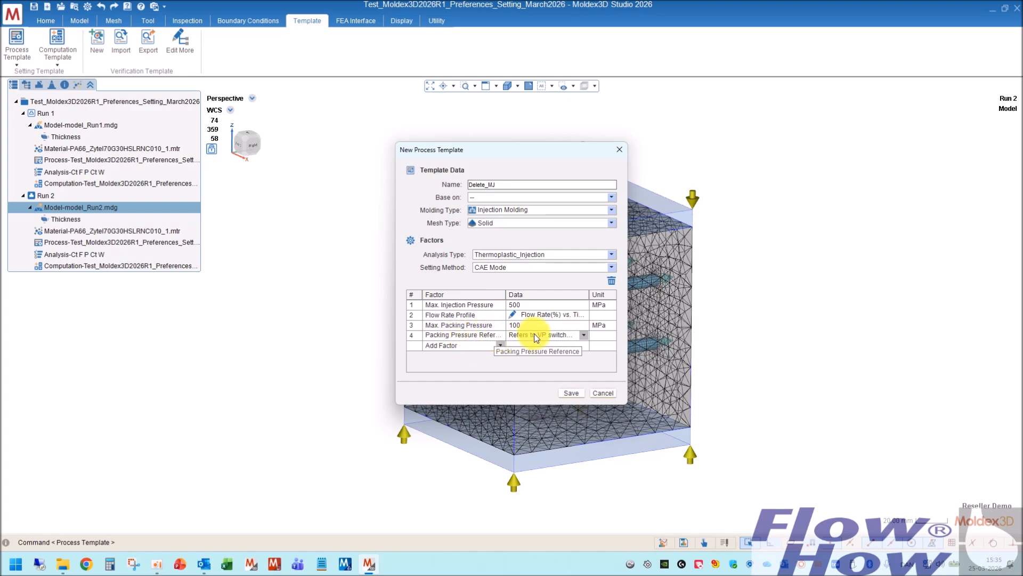
- Set the Packing Pressure Reference to Refers to machine pressure and add the Packing Pressure Profile factor
{"action": "left_click", "coordinate": [584, 334]}
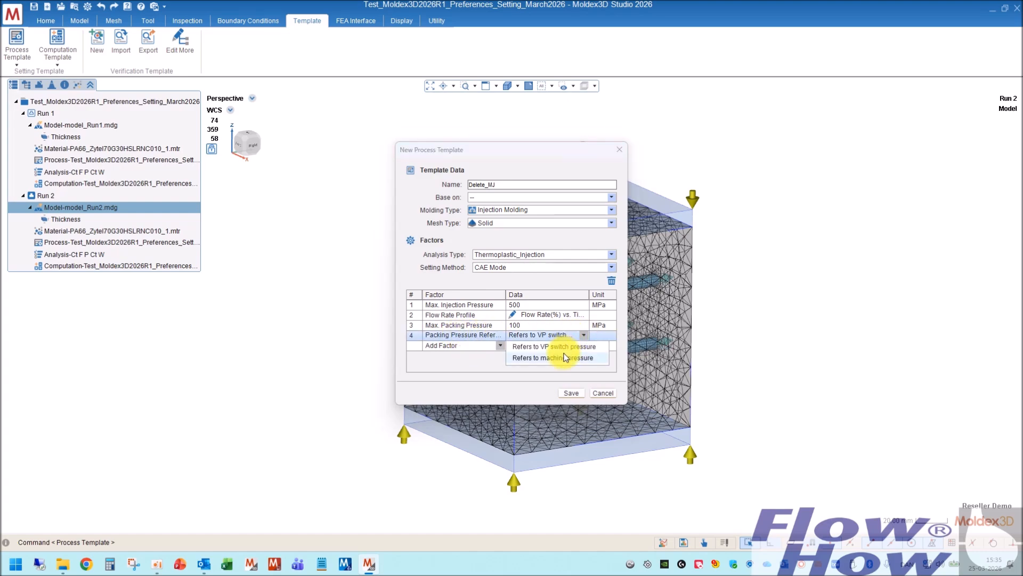
{"action": "left_click", "coordinate": [554, 357]}
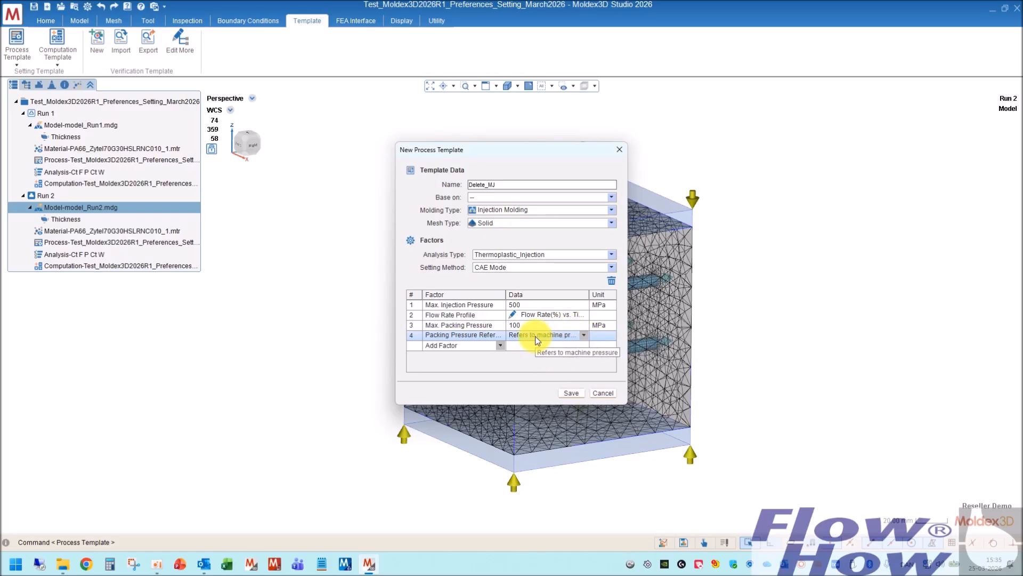
{"action": "left_click", "coordinate": [501, 345]}
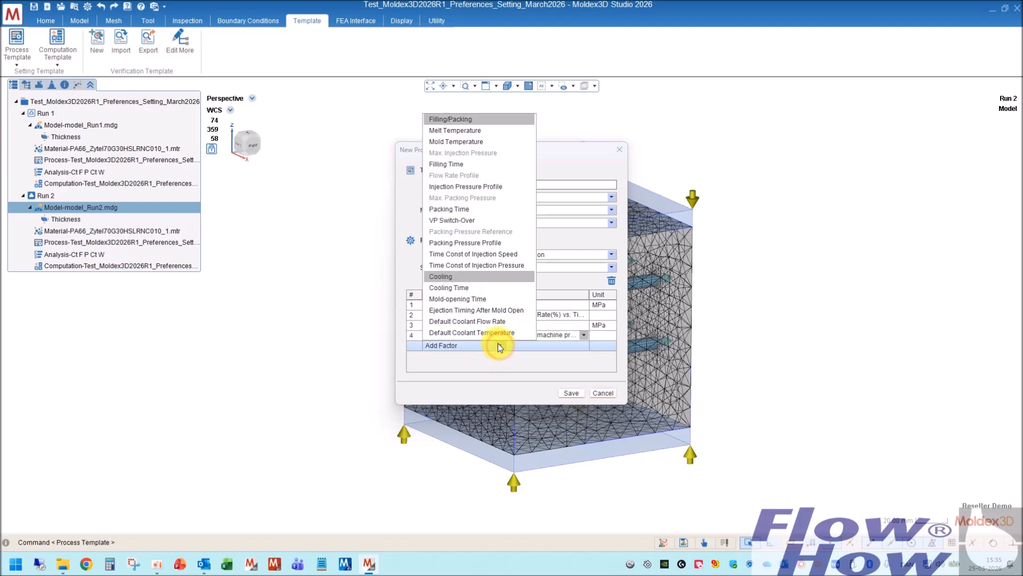
{"action": "left_click", "coordinate": [469, 242]}
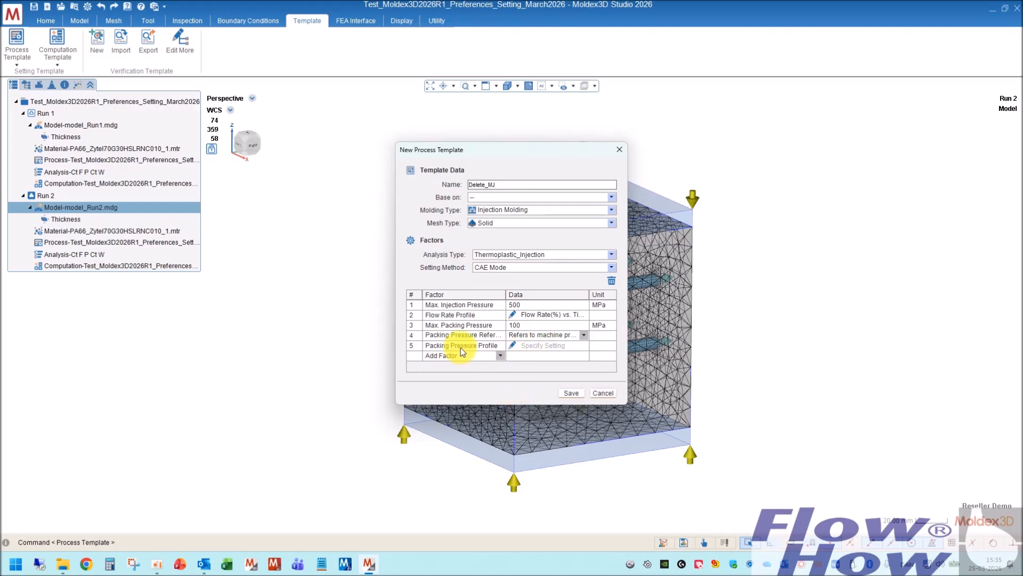
- Define the packing pressure profile as Packing Pressure(MPa) vs. Time(%), with the section setting applied and Section-1 at 40 MPa
{"action": "left_click", "coordinate": [512, 345]}
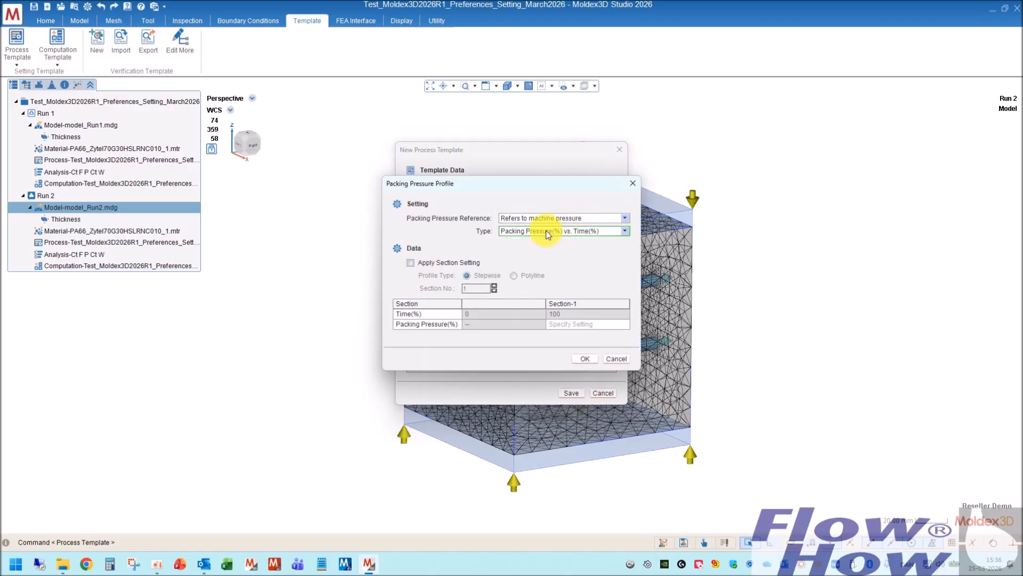
{"action": "left_click", "coordinate": [625, 231]}
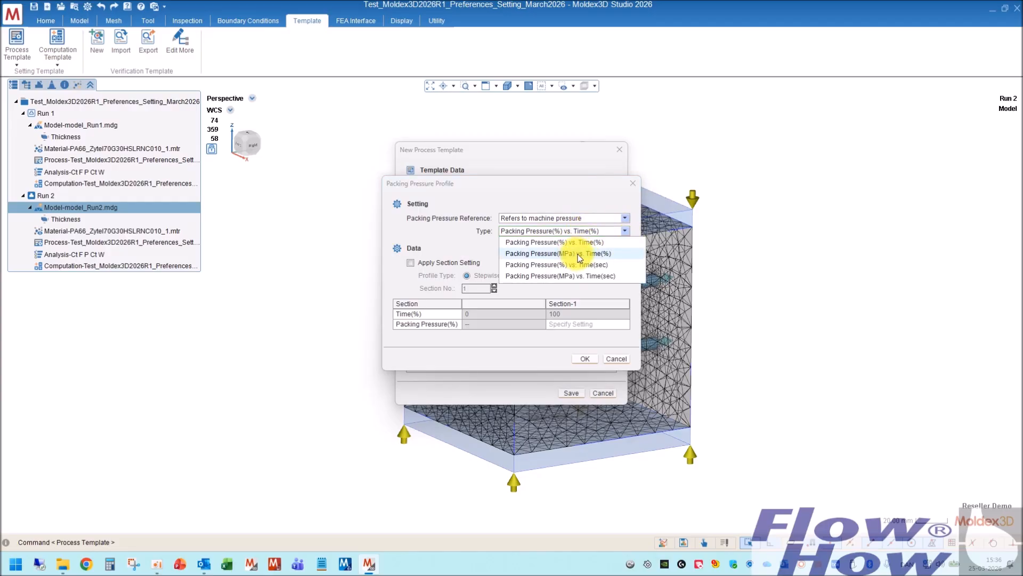
{"action": "left_click", "coordinate": [580, 255]}
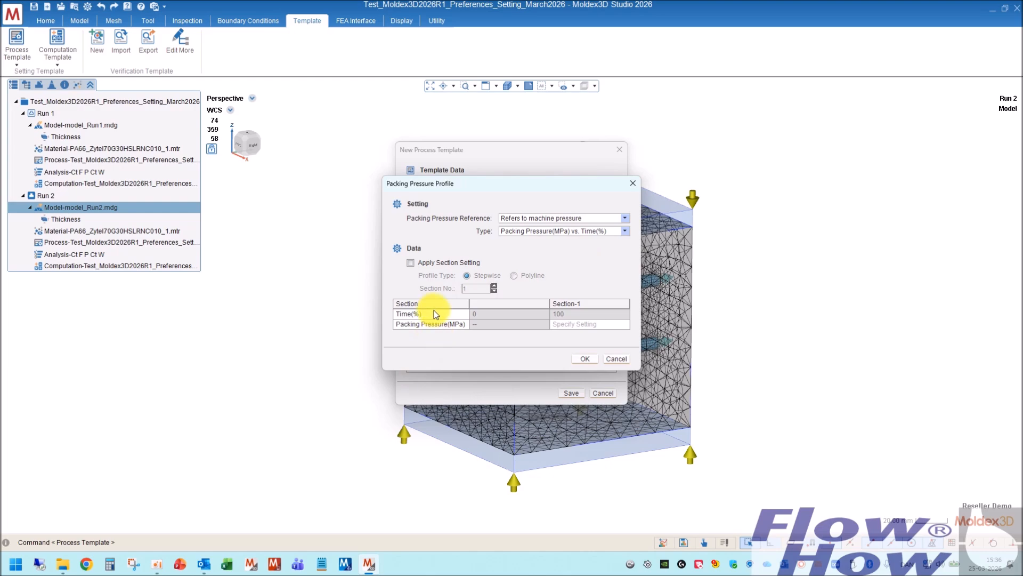
{"action": "left_click", "coordinate": [411, 262]}
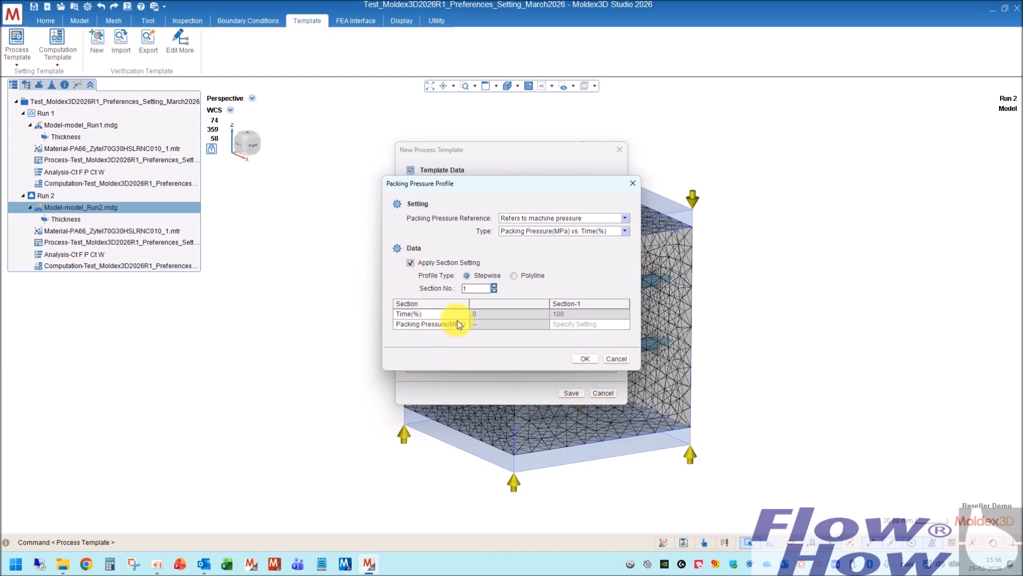
{"action": "left_click", "coordinate": [567, 324]}
{"action": "type", "text": "40"}
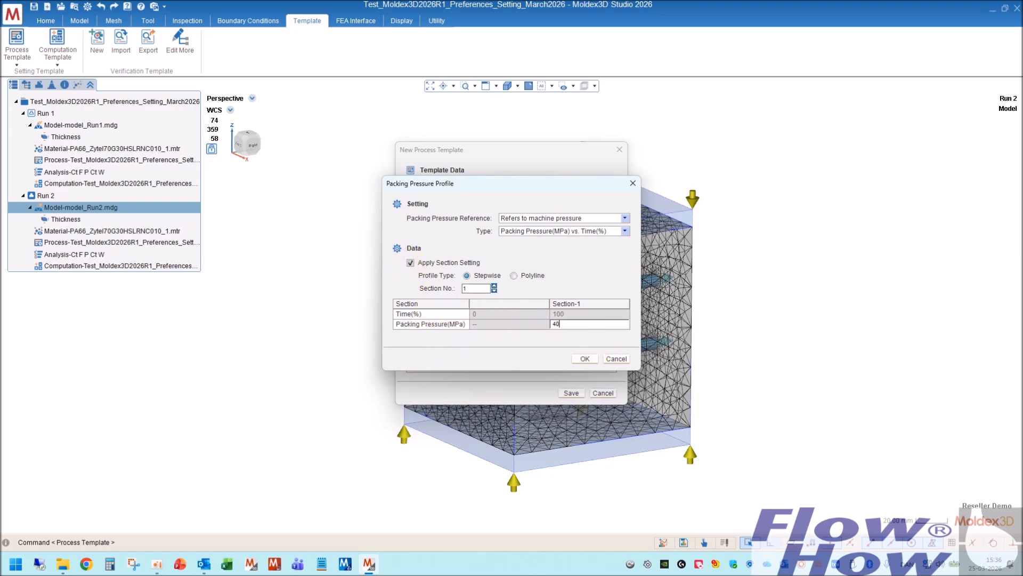
{"action": "left_click", "coordinate": [586, 358]}
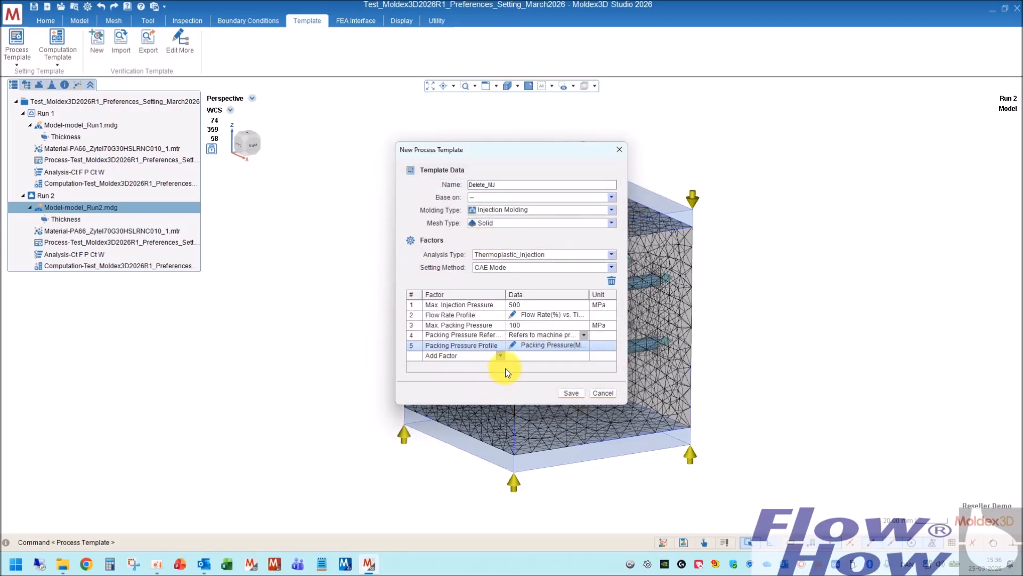
- Check the remaining factors that can be added and save the process template
{"action": "left_click", "coordinate": [499, 356]}
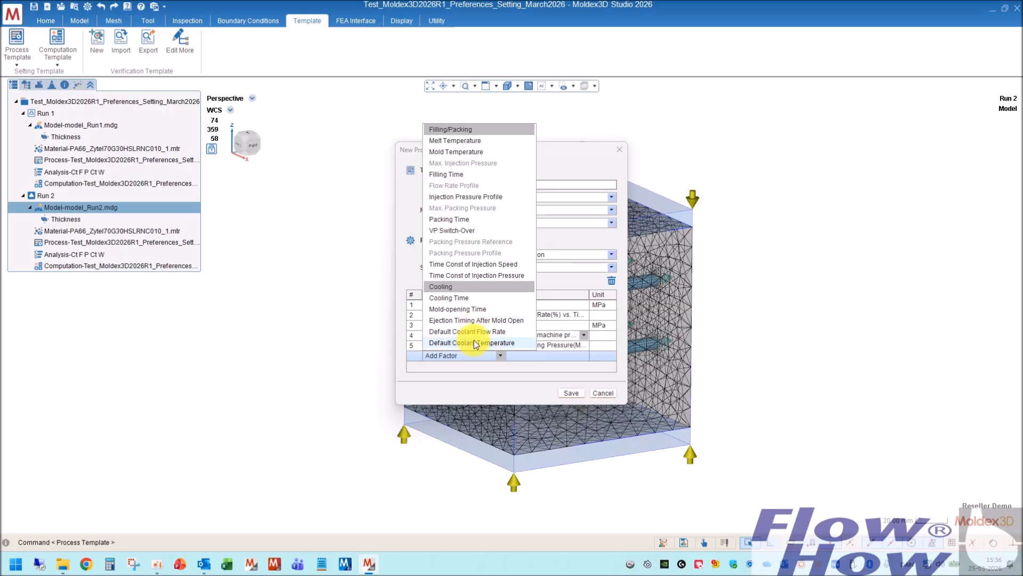
{"action": "left_click", "coordinate": [524, 382]}
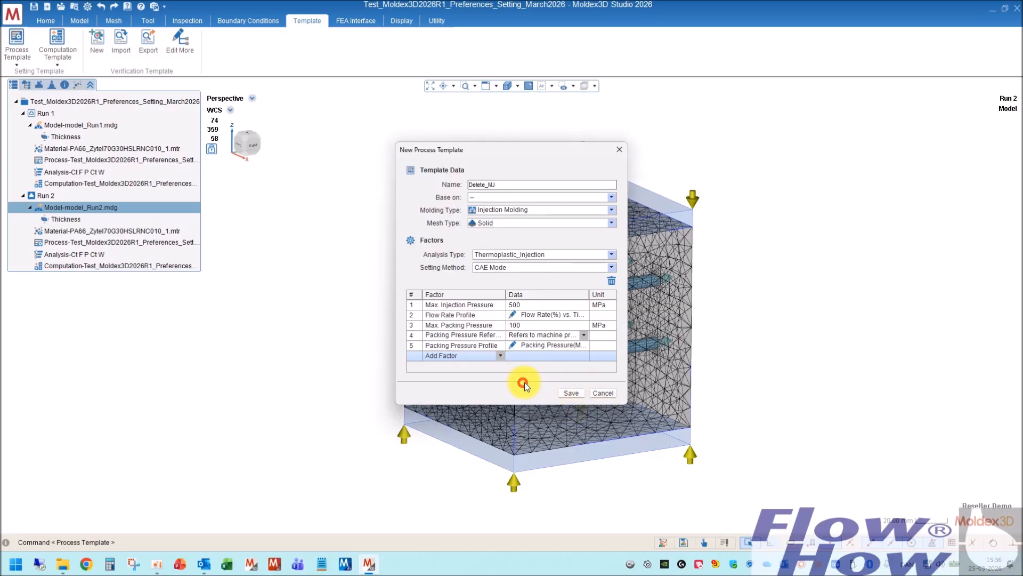
{"action": "left_click", "coordinate": [570, 393]}
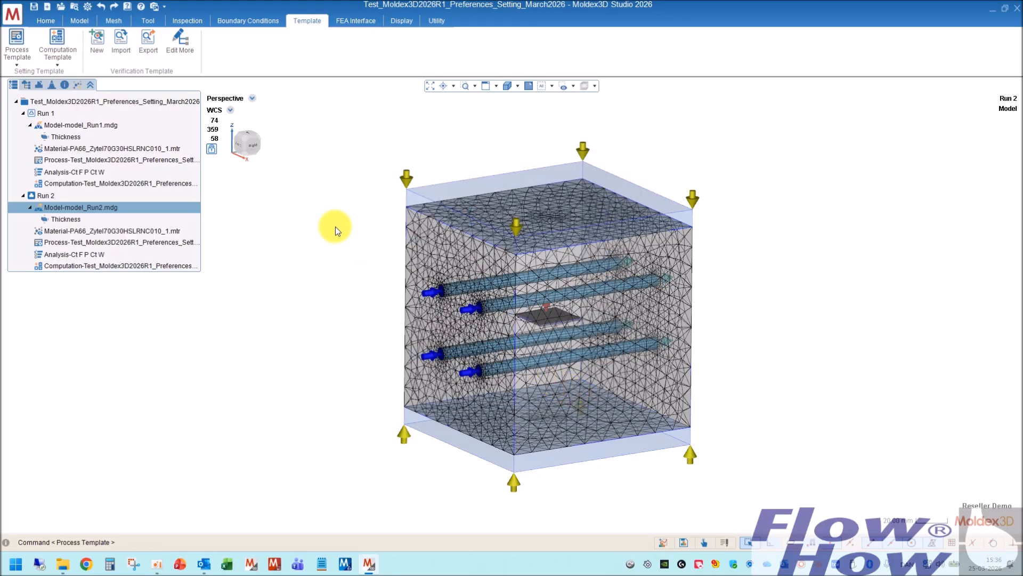
- Create a new computation template and name it Delete_Computation_Template_mj
{"action": "left_click", "coordinate": [64, 64]}
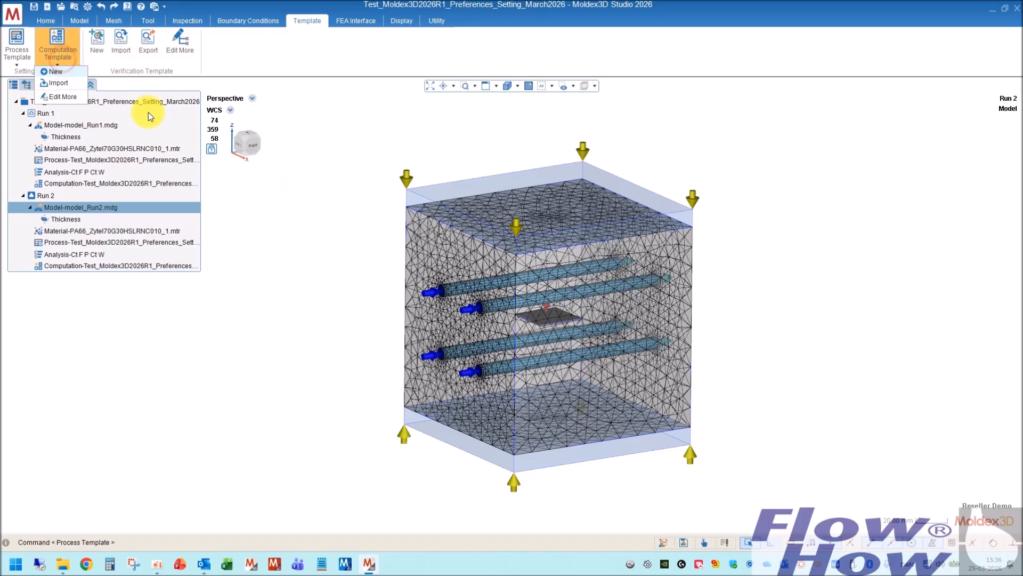
{"action": "left_click", "coordinate": [55, 71]}
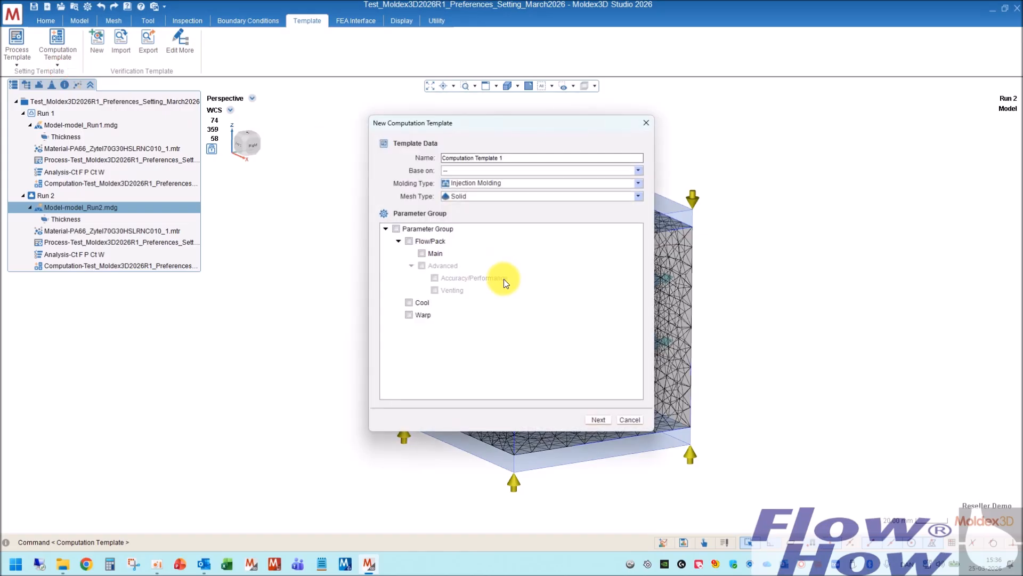
{"action": "left_click", "coordinate": [442, 158]}
{"action": "type", "text": "Delete_"}
{"action": "key", "text": "Delete"}
{"action": "type", "text": "_"}
{"action": "key", "text": "End"}
{"action": "key", "text": "BackSpace"}
{"action": "type", "text": "m"}
- Include all Flow/Pack, Advanced, Cool and Warp parameter groups in the computation template and proceed to its factors
{"action": "left_click", "coordinate": [512, 232]}
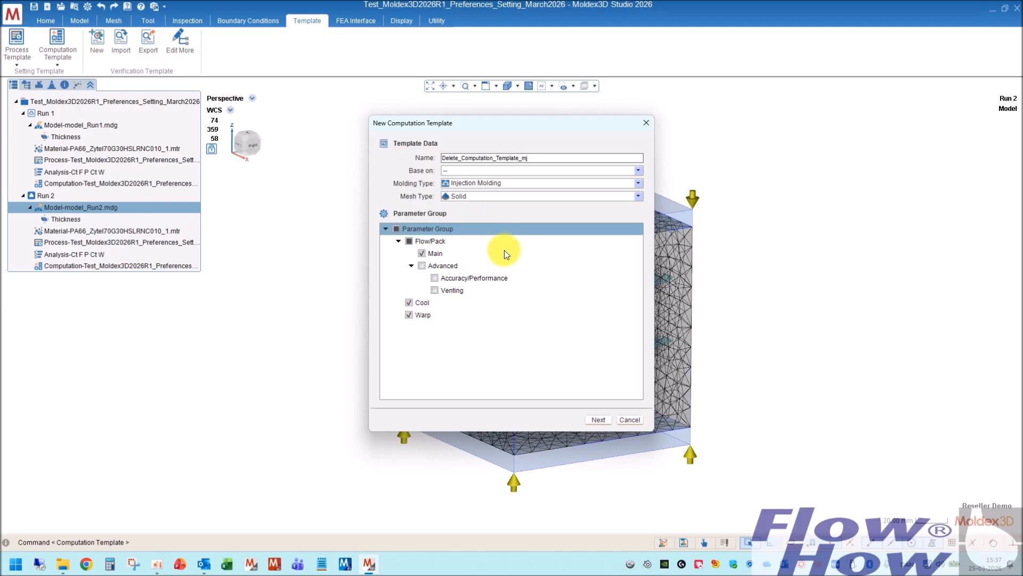
{"action": "left_click", "coordinate": [421, 266]}
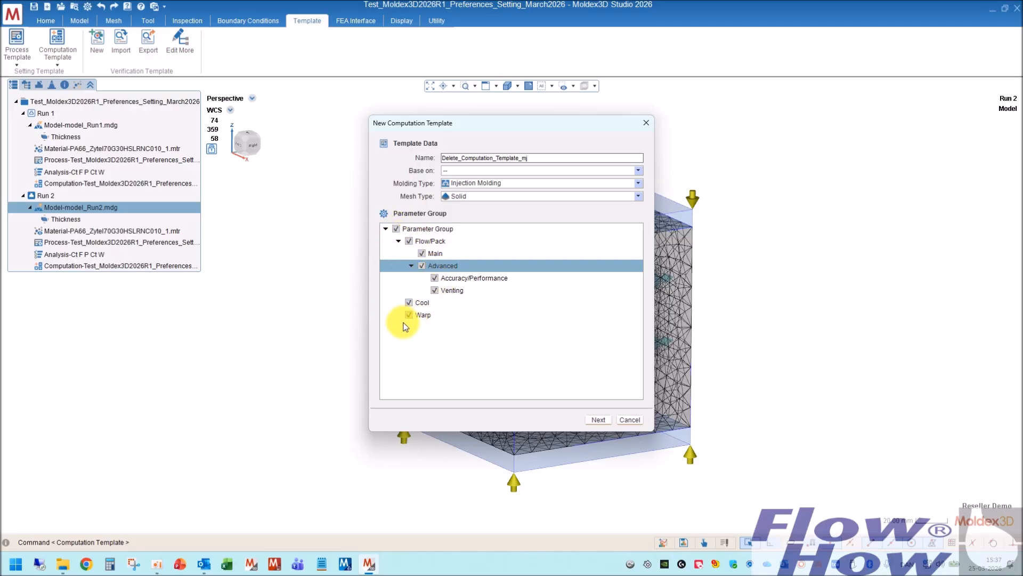
{"action": "left_click", "coordinate": [484, 279]}
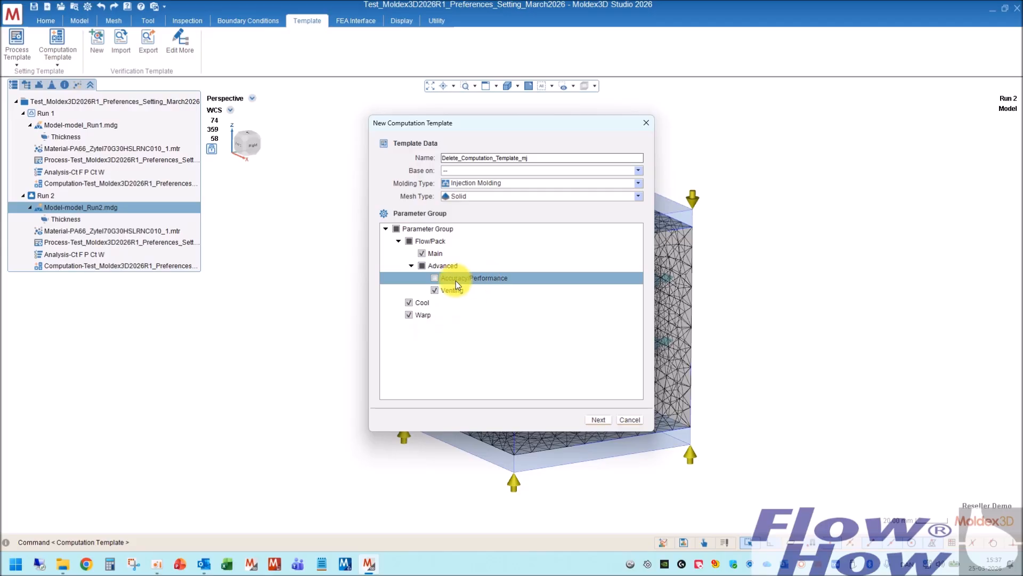
{"action": "left_click", "coordinate": [435, 278]}
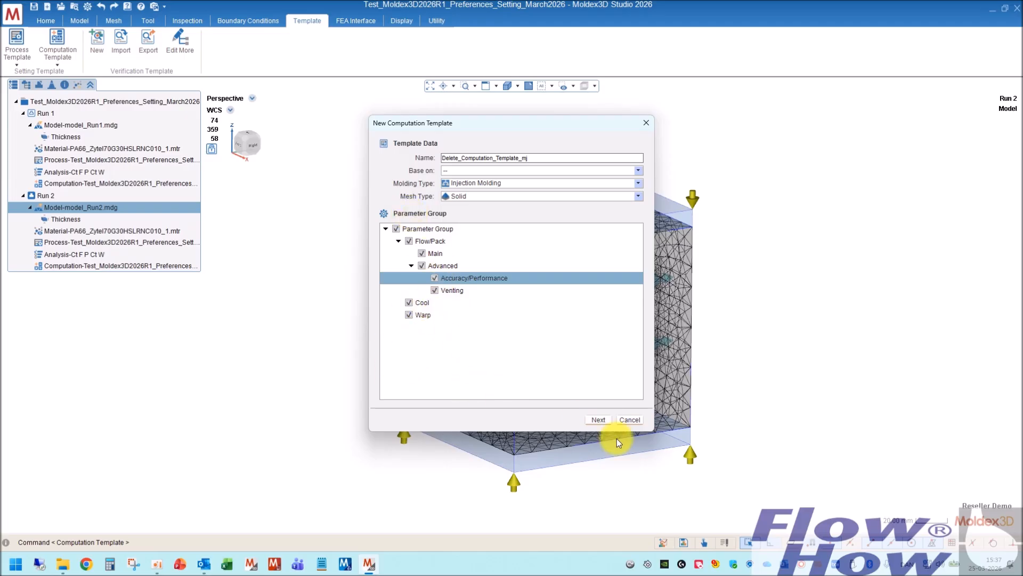
{"action": "left_click", "coordinate": [601, 419]}
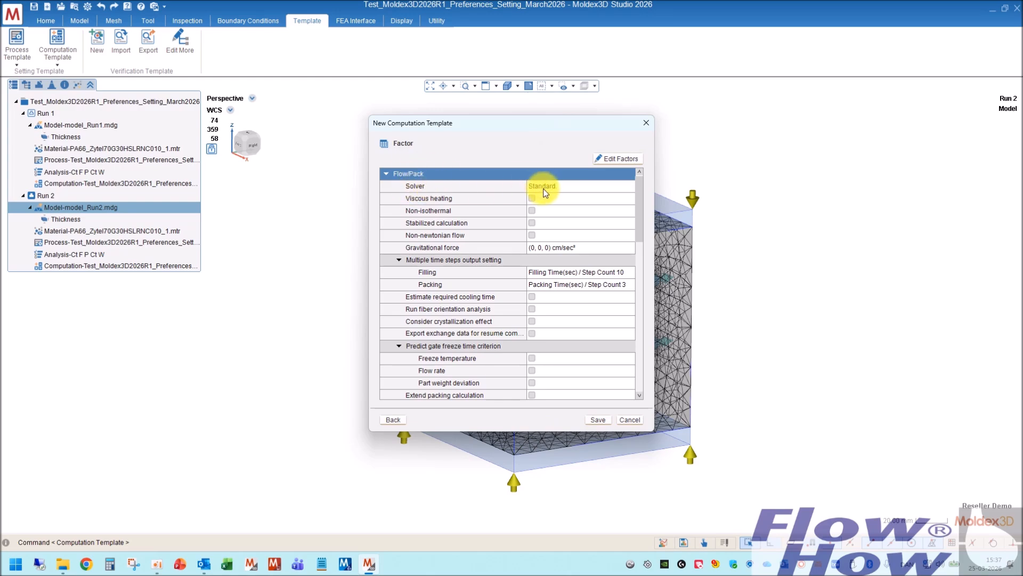
- Edit the Flow/Pack factors to use the Enhanced solver with viscous heating, non-newtonian flow, non-isothermal and stabilized calculation enabled
{"action": "left_click", "coordinate": [584, 186]}
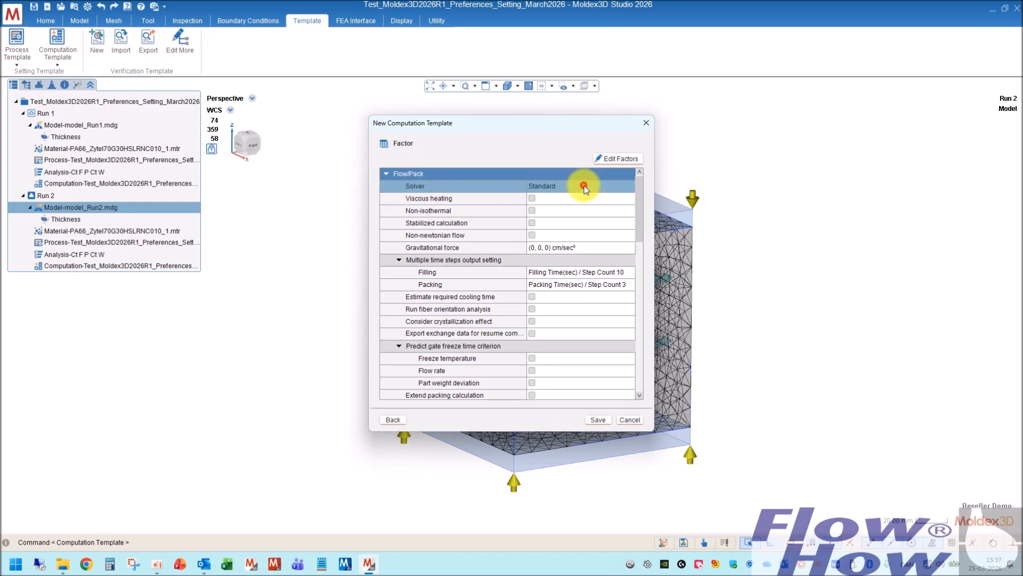
{"action": "left_click", "coordinate": [627, 156]}
{"action": "left_click", "coordinate": [603, 163]}
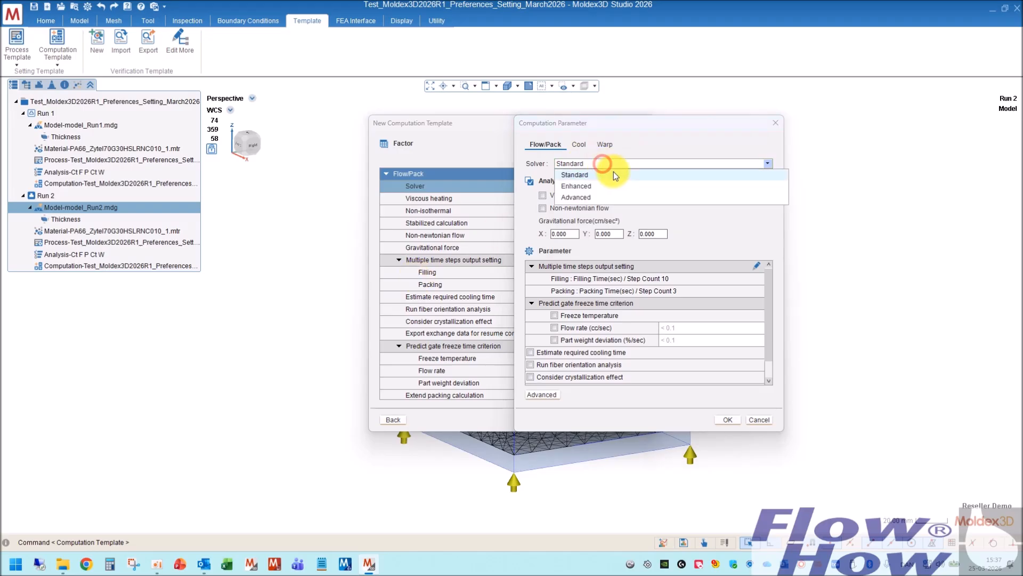
{"action": "left_click", "coordinate": [583, 186]}
{"action": "left_click", "coordinate": [543, 194]}
{"action": "left_click", "coordinate": [543, 208]}
{"action": "left_click", "coordinate": [621, 195]}
{"action": "left_click", "coordinate": [695, 195]}
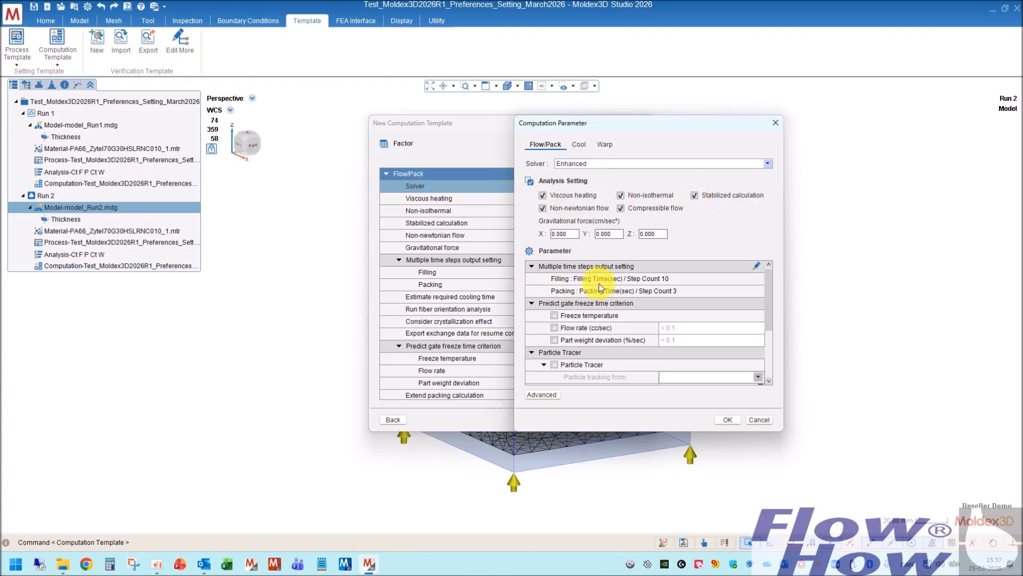
- Configure the multiple time steps output with filling by Volume Filled(%) at step size 10 and a packing step count of 19
{"action": "left_click", "coordinate": [691, 279]}
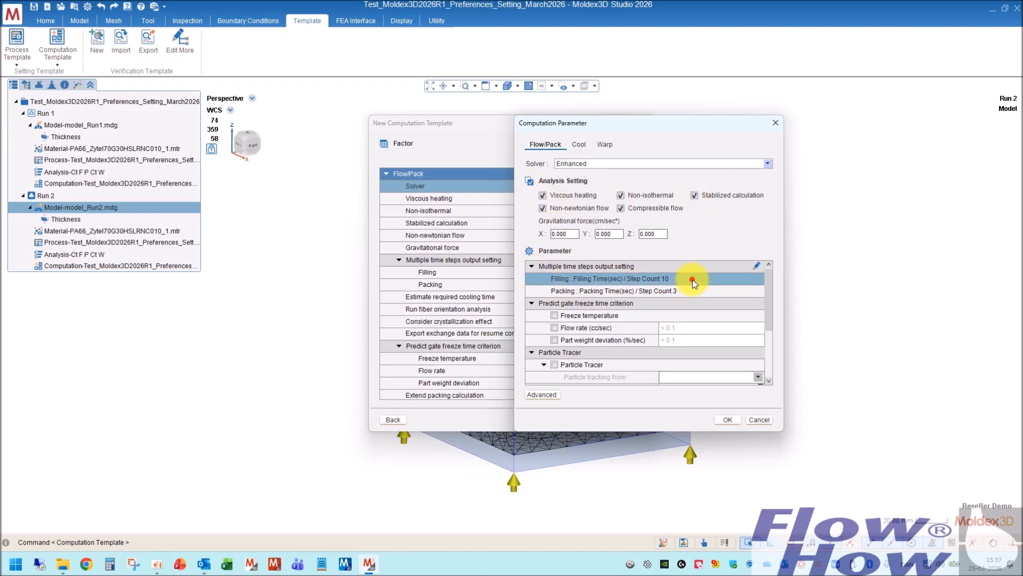
{"action": "double_click", "coordinate": [746, 276]}
{"action": "left_click", "coordinate": [670, 198]}
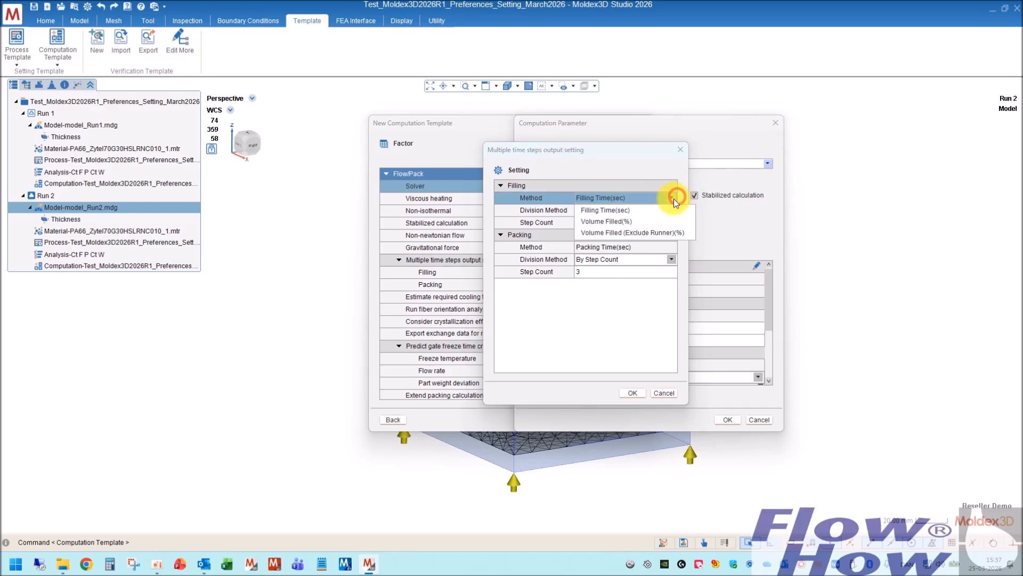
{"action": "left_click", "coordinate": [612, 226]}
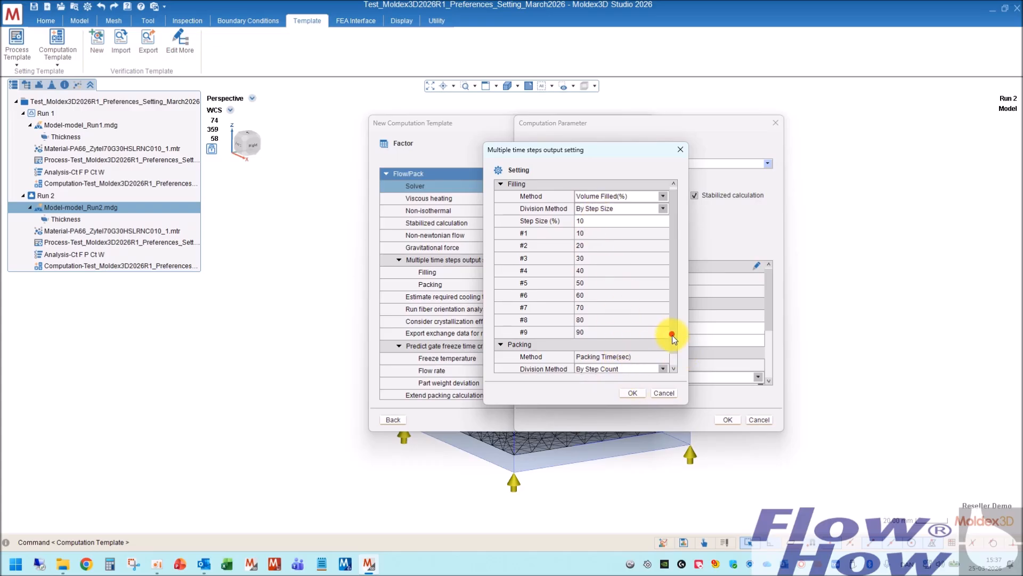
{"action": "scroll", "coordinate": [673, 334], "scroll_direction": "down", "scroll_amount": 1}
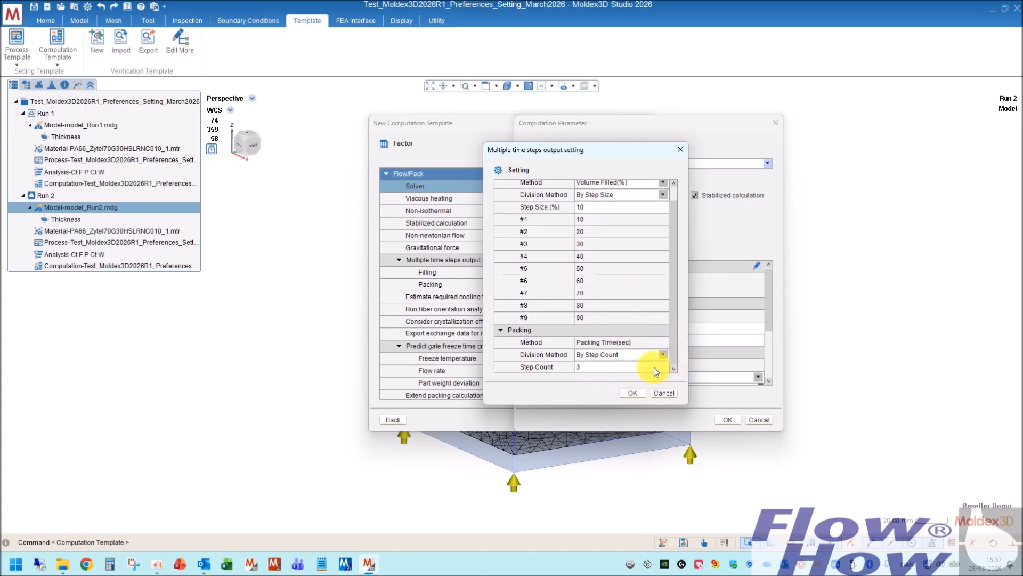
{"action": "left_click", "coordinate": [613, 367]}
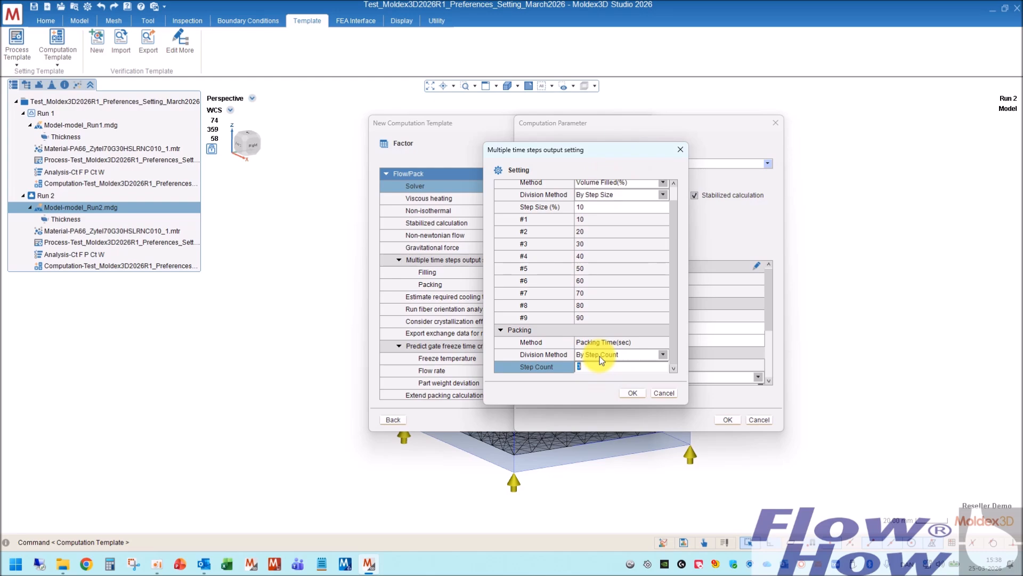
{"action": "type", "text": "19"}
{"action": "left_click", "coordinate": [632, 393]}
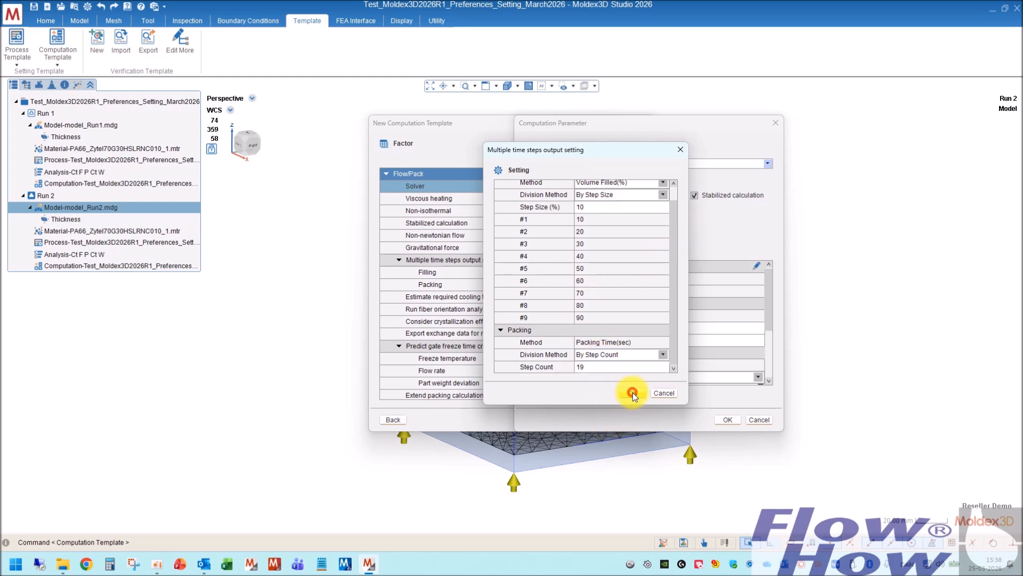
{"action": "left_click", "coordinate": [633, 393]}
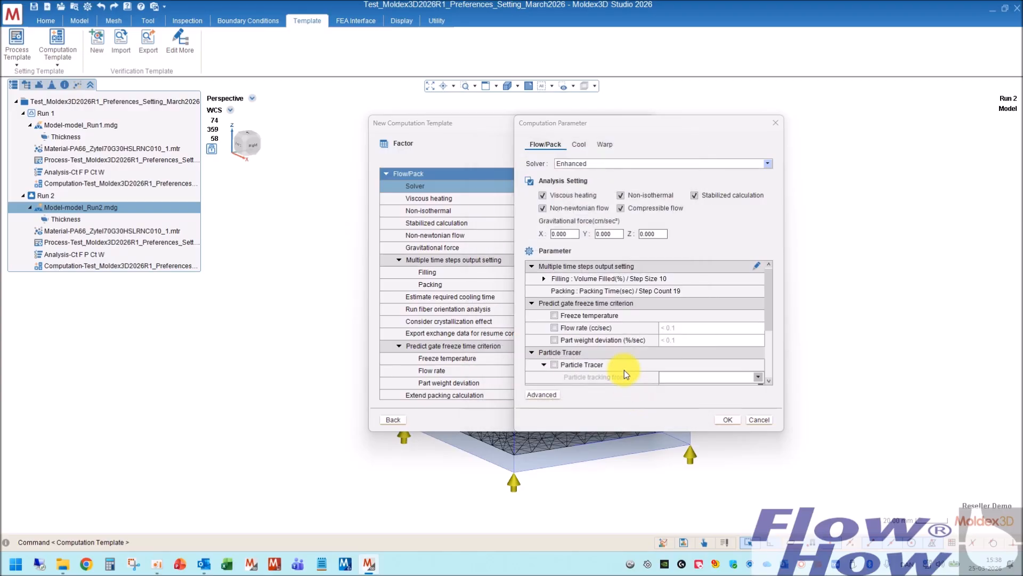
- Enable the weld line particle option in the Flow/Pack particle tracer parameters
{"action": "left_click_drag", "start_coordinate": [632, 123], "coordinate": [750, 152]}
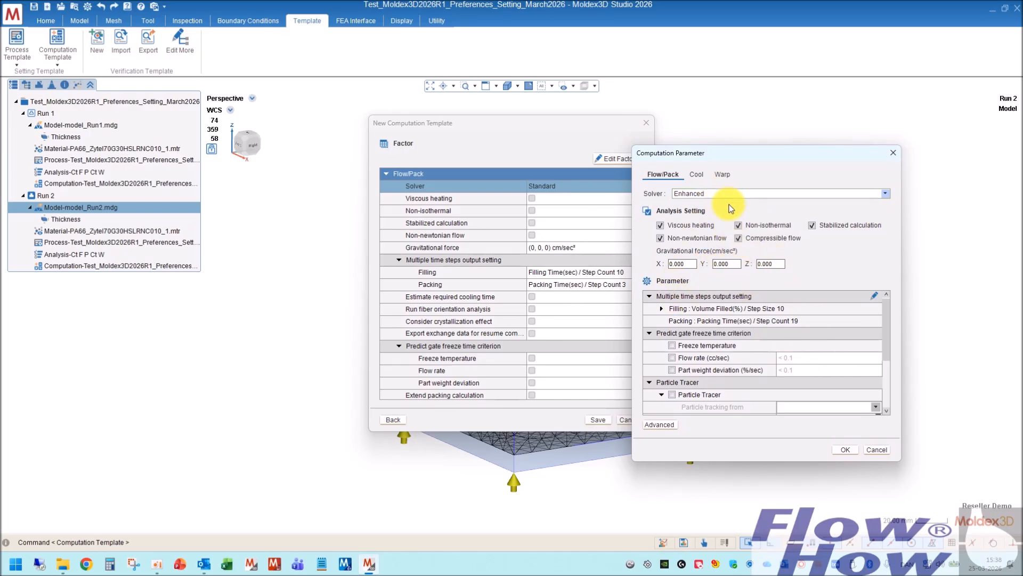
{"action": "left_click", "coordinate": [650, 332]}
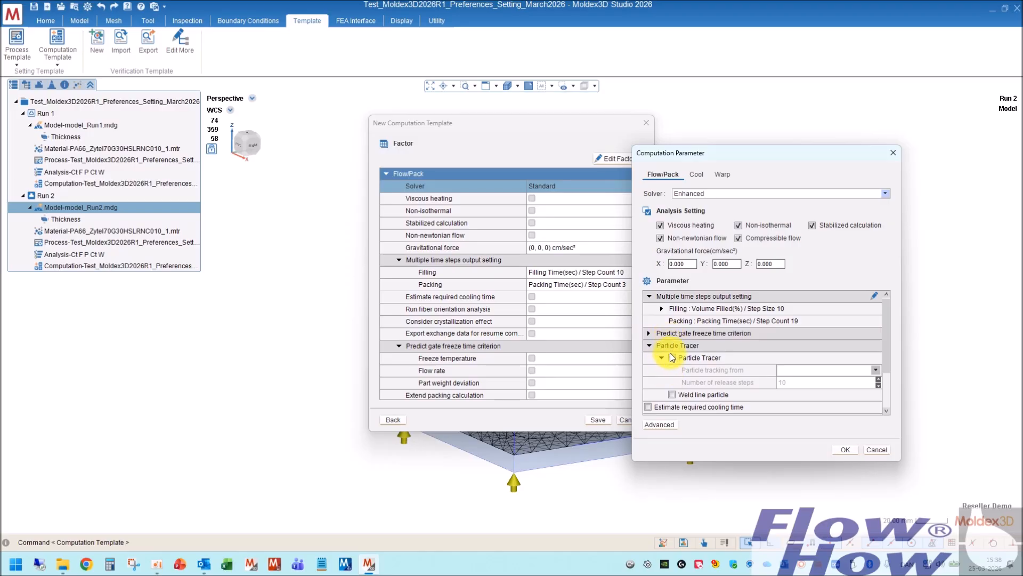
{"action": "left_click", "coordinate": [672, 394]}
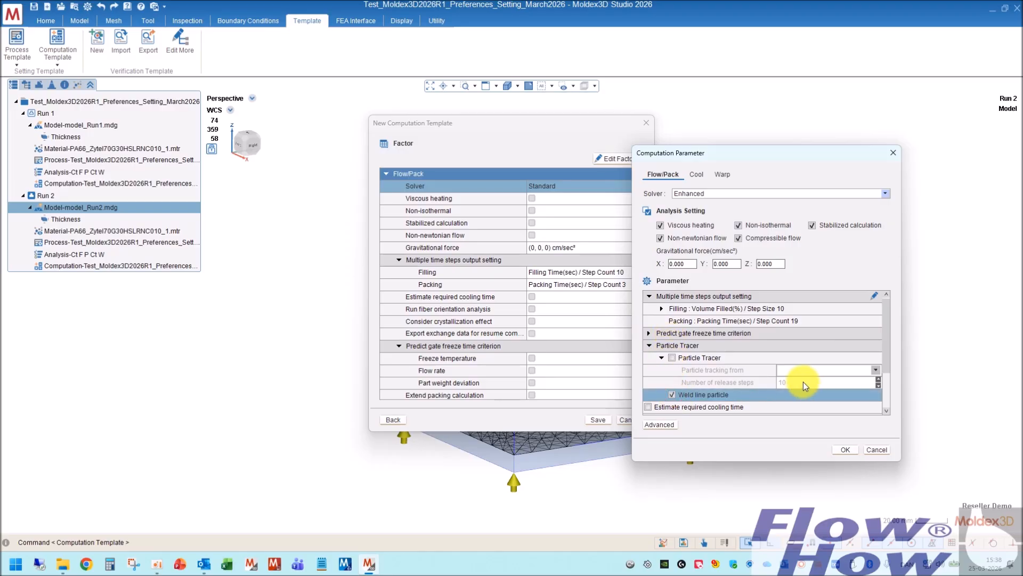
- Enable required cooling time estimation, fiber orientation analysis and the crystallization effect in the Flow/Pack parameters
{"action": "left_click_drag", "start_coordinate": [886, 354], "coordinate": [889, 405]}
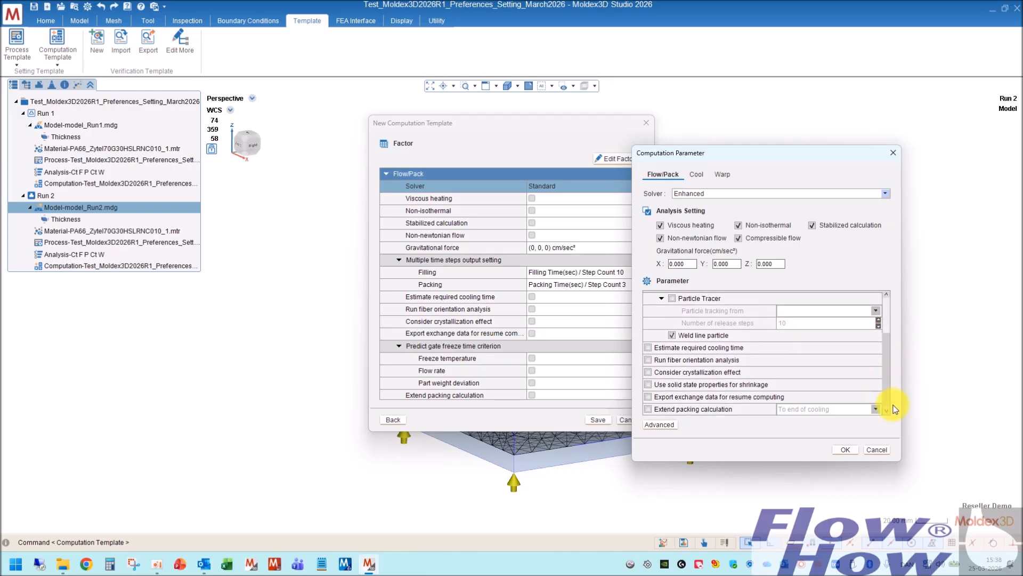
{"action": "left_click", "coordinate": [648, 347]}
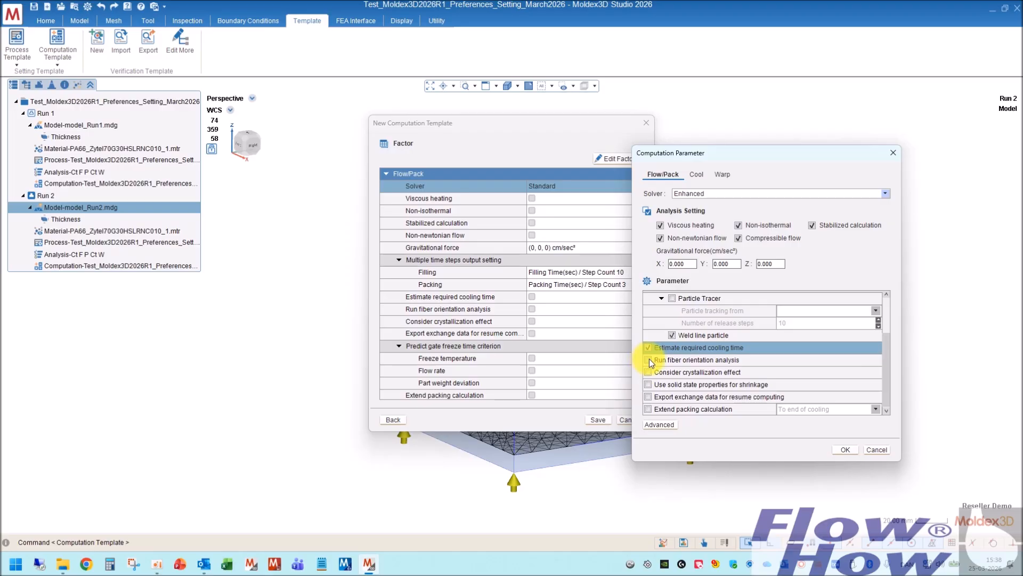
{"action": "left_click", "coordinate": [648, 360]}
{"action": "left_click", "coordinate": [648, 372]}
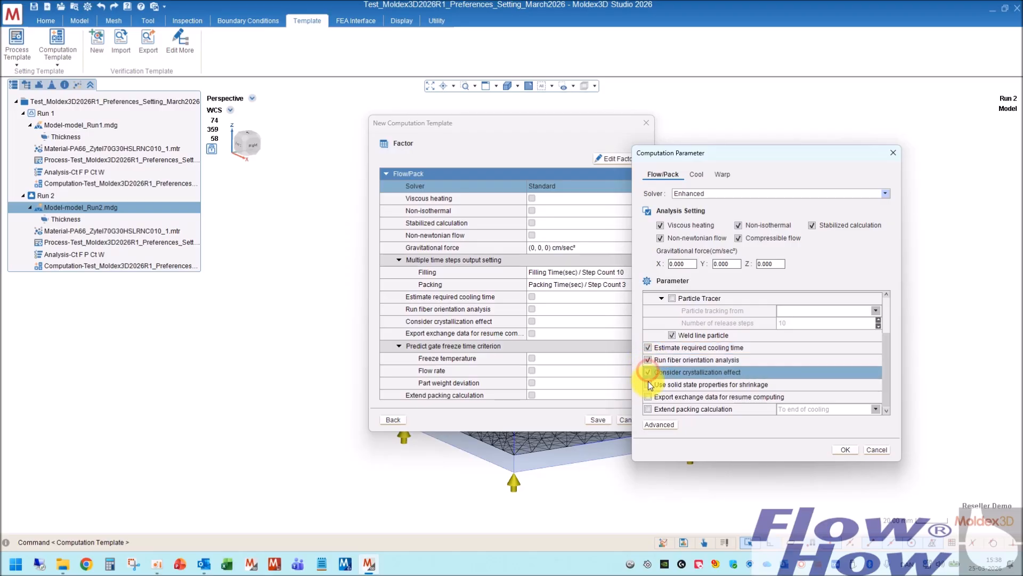
- Enable solid state shrinkage properties, exchange data export and packing calculation extended to end of cooling, and view the advanced Flow/Pack settings
{"action": "left_click", "coordinate": [647, 384]}
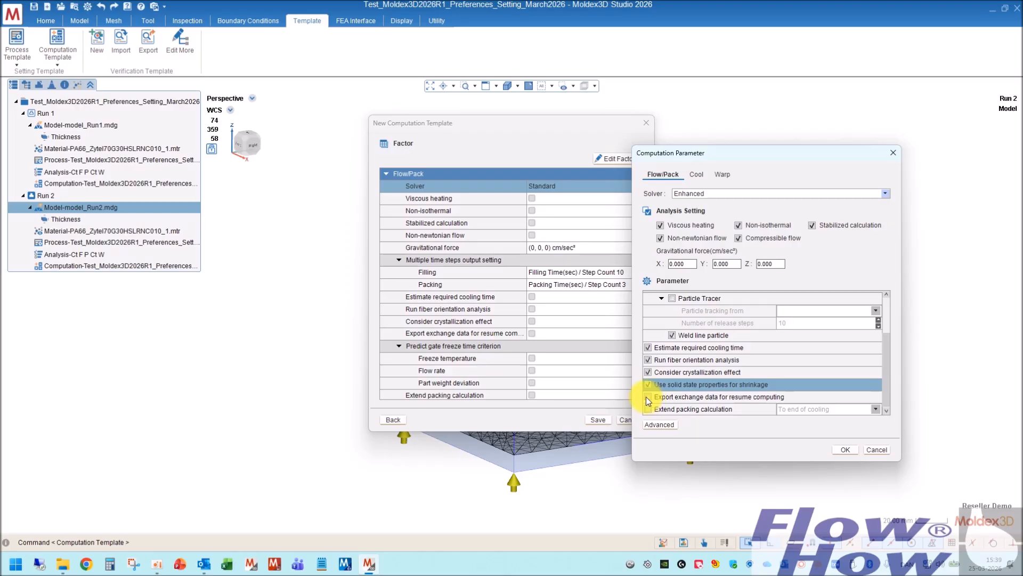
{"action": "left_click", "coordinate": [648, 397]}
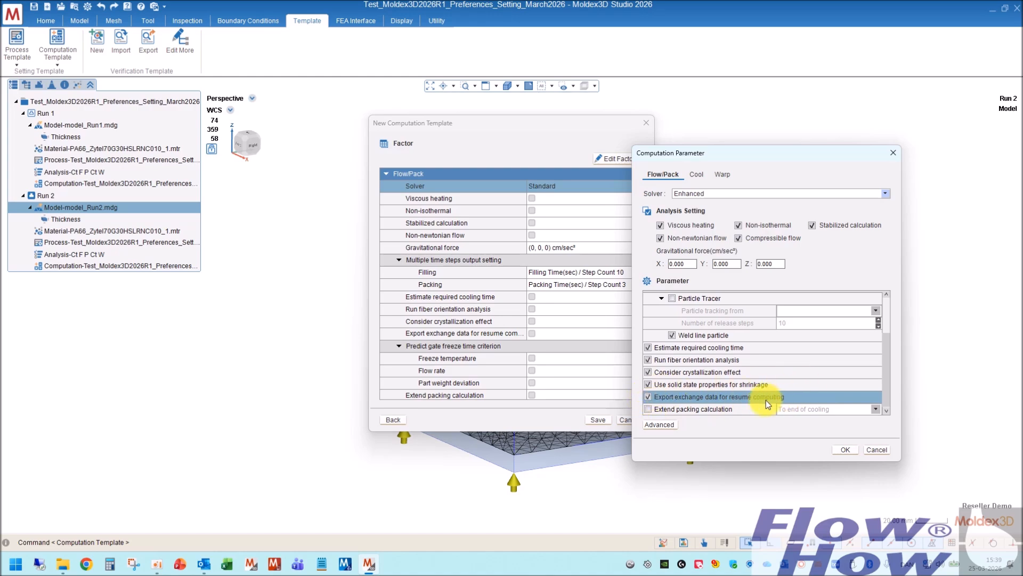
{"action": "left_click", "coordinate": [647, 409]}
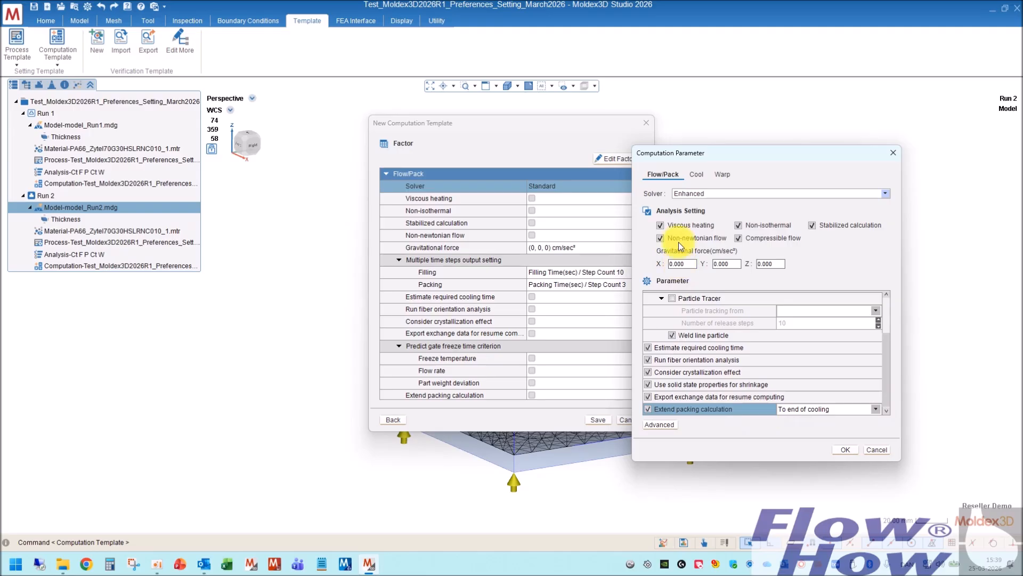
{"action": "left_click", "coordinate": [669, 424]}
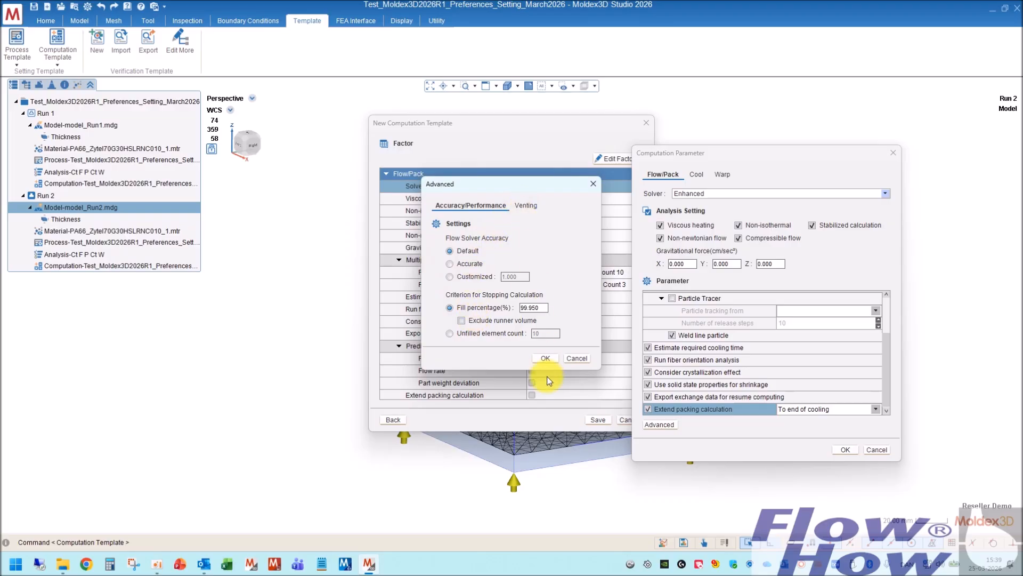
{"action": "left_click", "coordinate": [582, 358]}
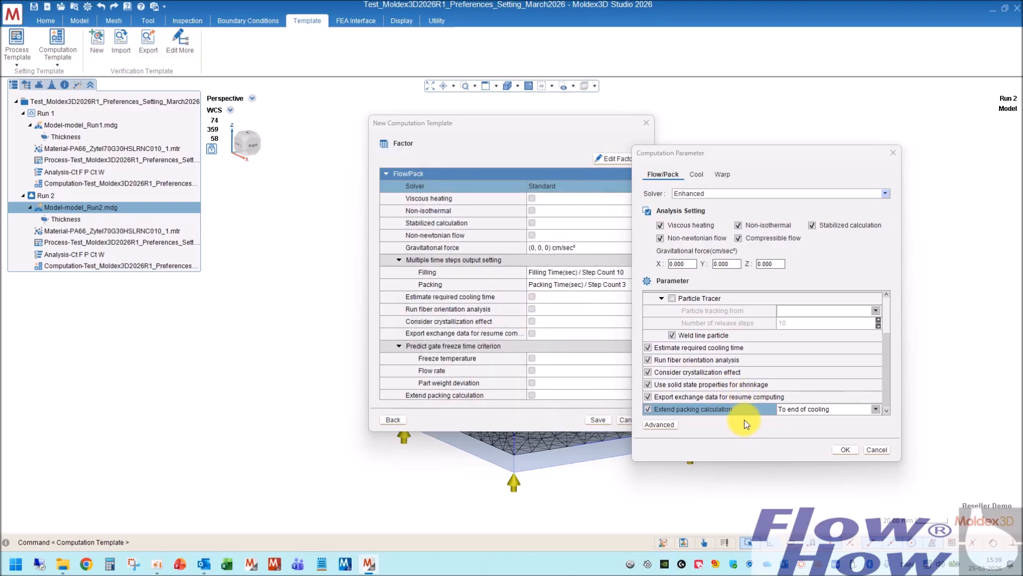
- Enable cooling channel analysis in the Cool parameters as 3D solid cooling channel analysis with turbulence modeling
{"action": "left_click", "coordinate": [696, 174]}
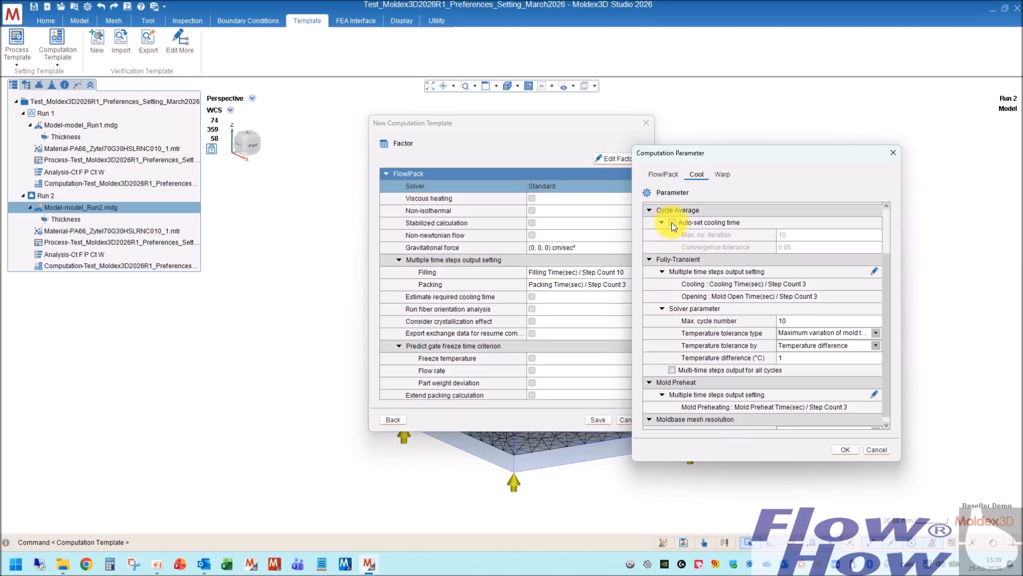
{"action": "left_click", "coordinate": [648, 210]}
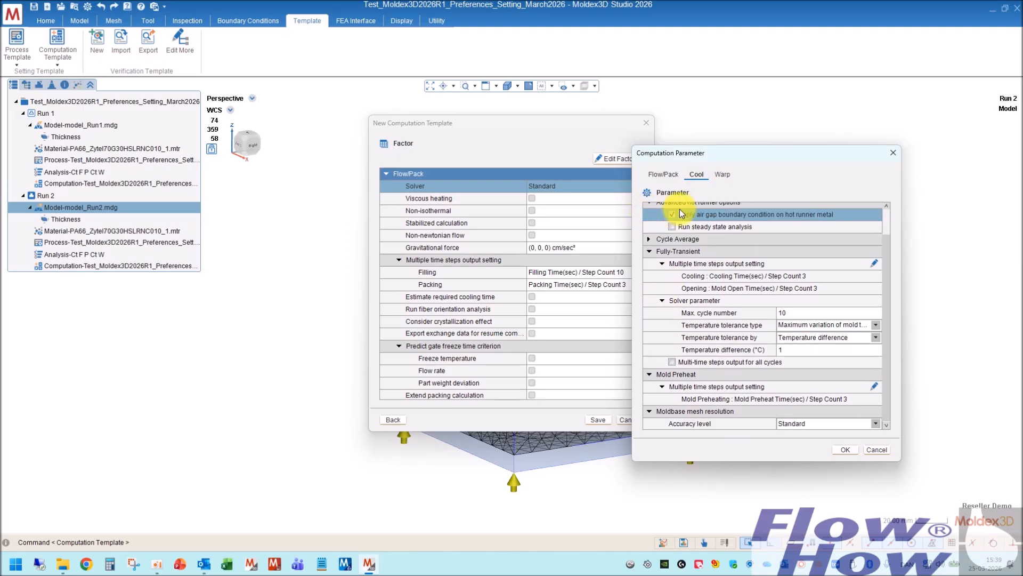
{"action": "scroll", "coordinate": [672, 223], "scroll_direction": "up", "scroll_amount": 2}
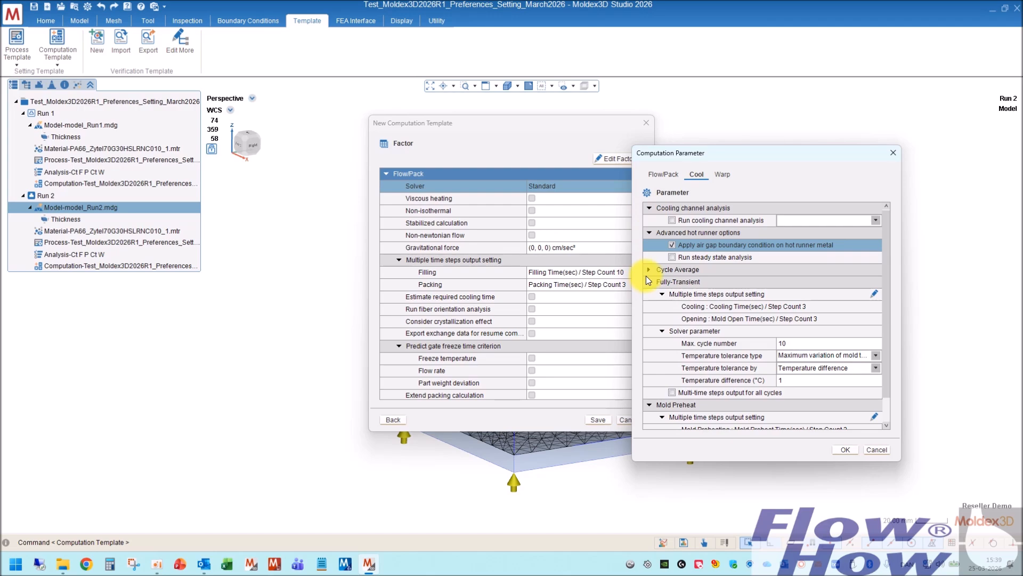
{"action": "left_click", "coordinate": [673, 221]}
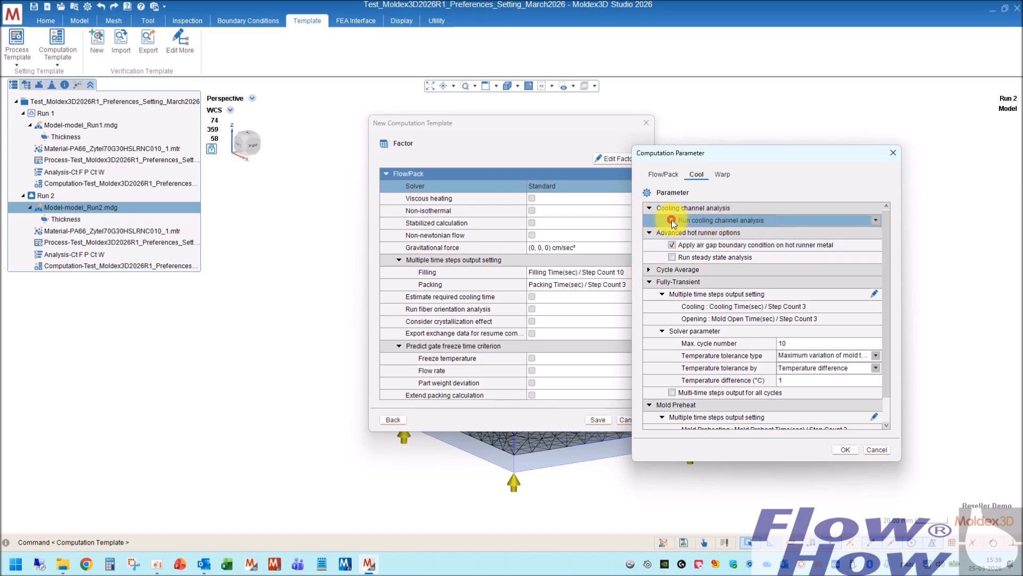
{"action": "left_click", "coordinate": [874, 221]}
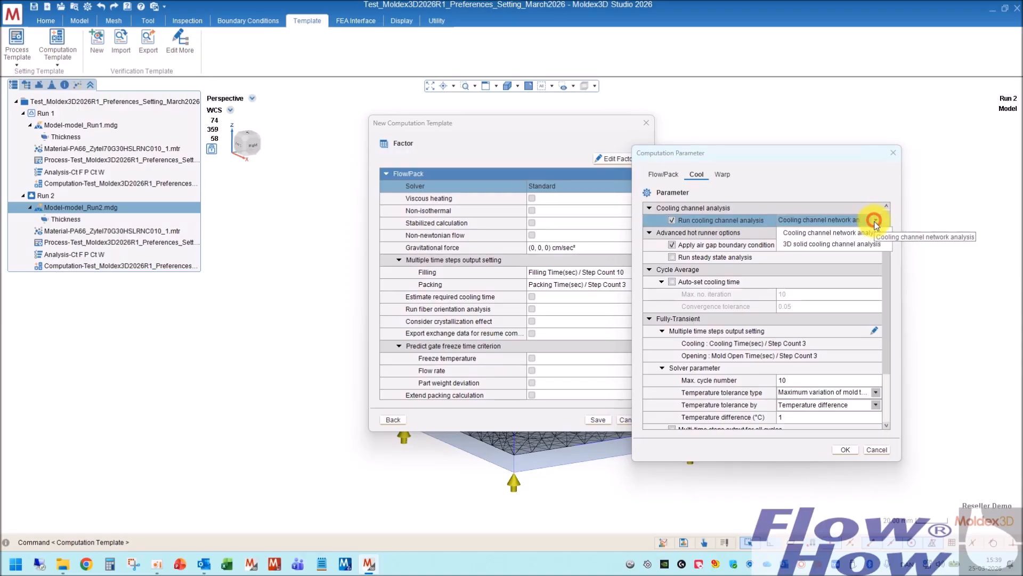
{"action": "left_click", "coordinate": [813, 242]}
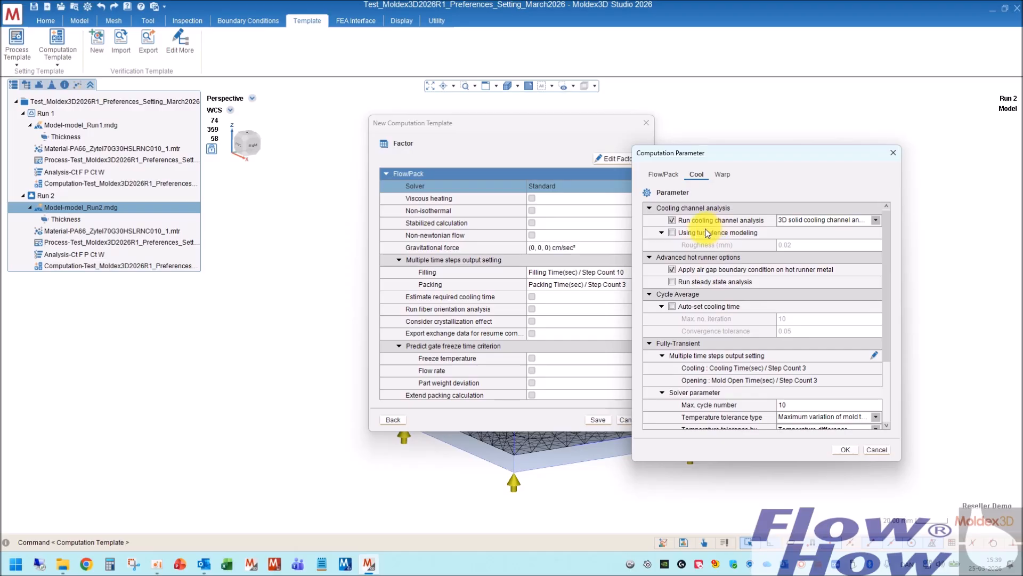
{"action": "left_click", "coordinate": [671, 233]}
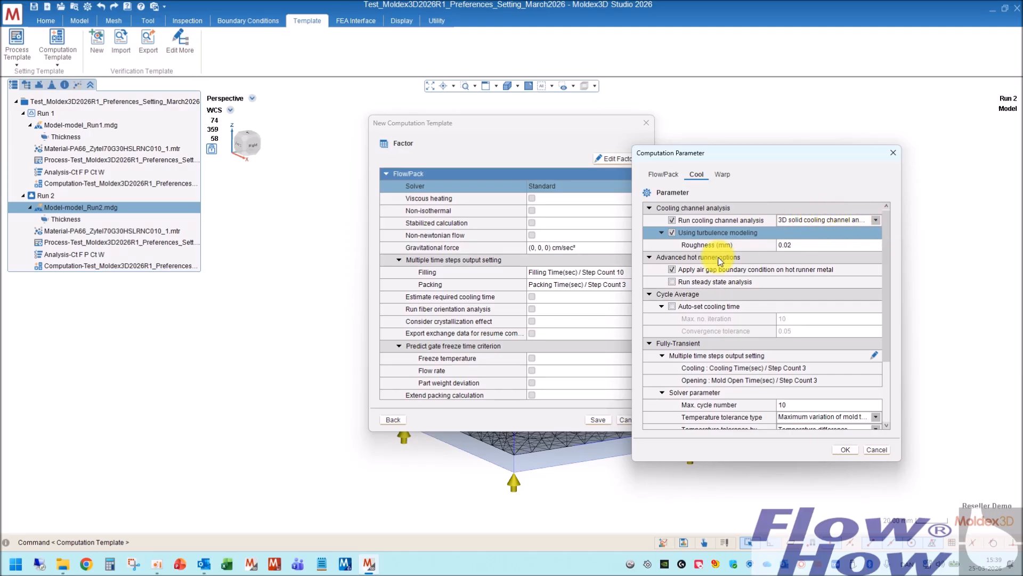
- Disable the air gap boundary condition on hot runner metal and the steady state analysis in the advanced hot runner options
{"action": "left_click", "coordinate": [672, 270]}
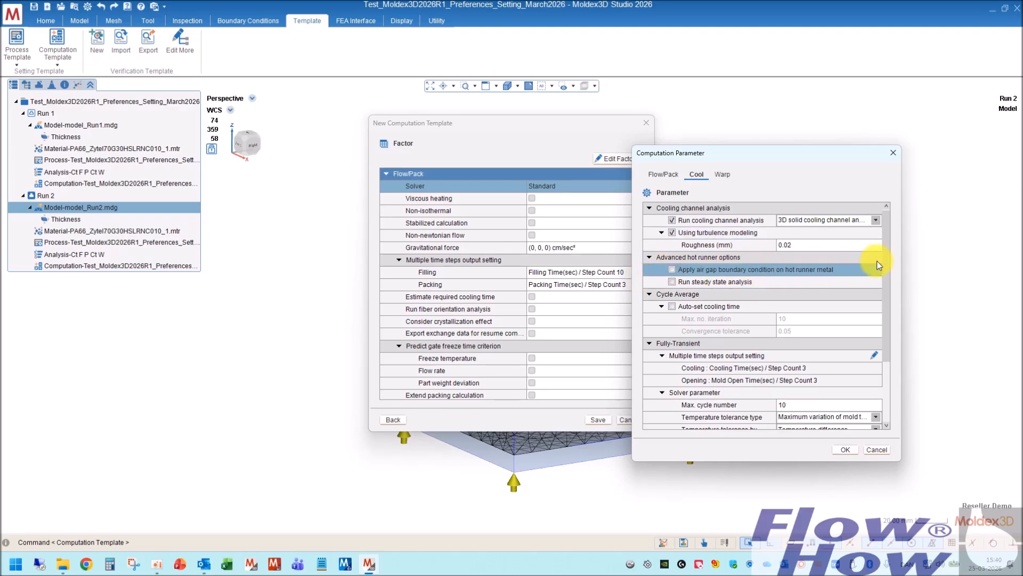
{"action": "left_click_drag", "start_coordinate": [886, 264], "coordinate": [882, 307]}
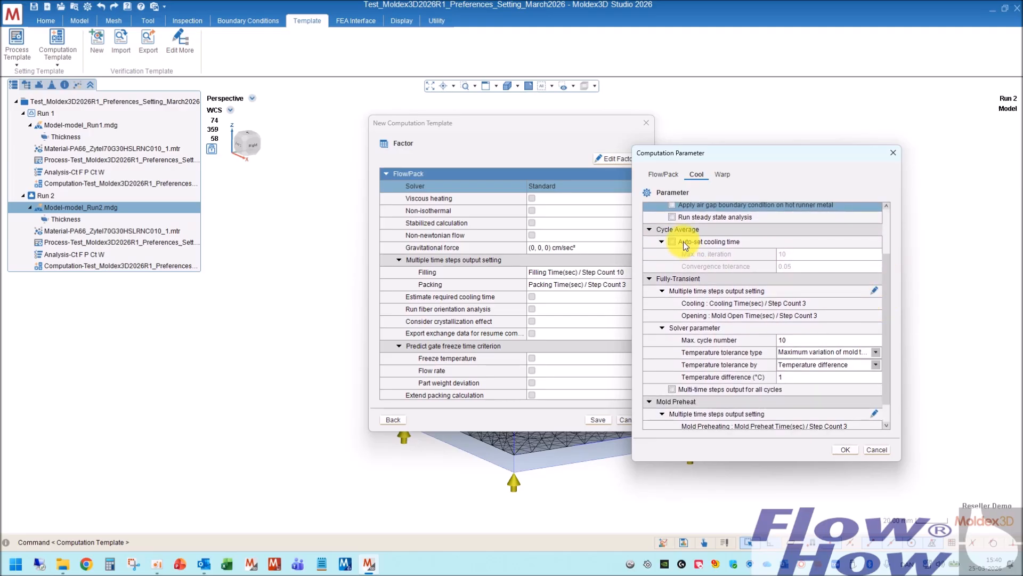
{"action": "left_click", "coordinate": [649, 229]}
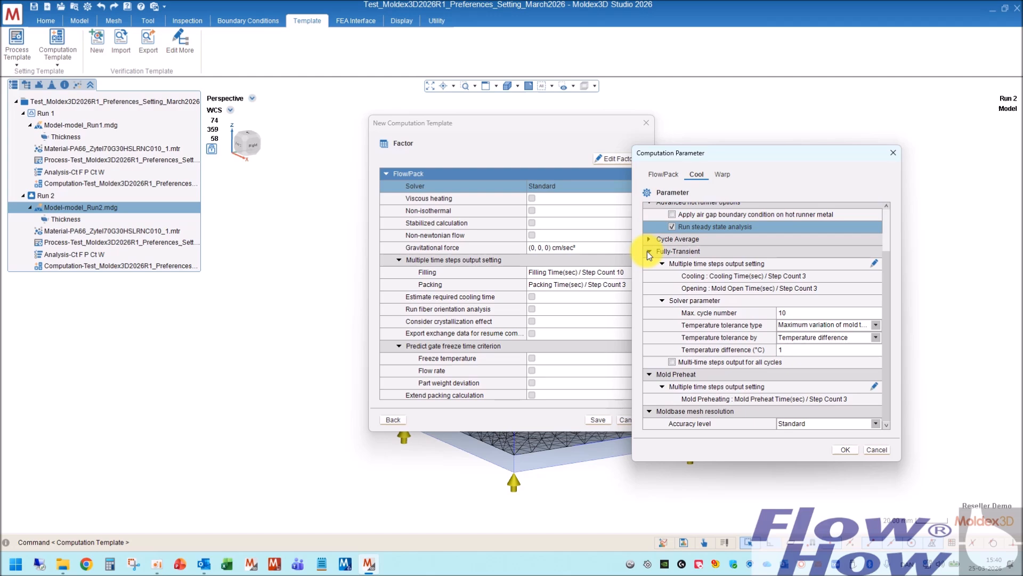
{"action": "left_click", "coordinate": [671, 227]}
- Set the cooling step count to 9 in the Fully-Transient multiple time steps output setting
{"action": "left_click", "coordinate": [874, 263]}
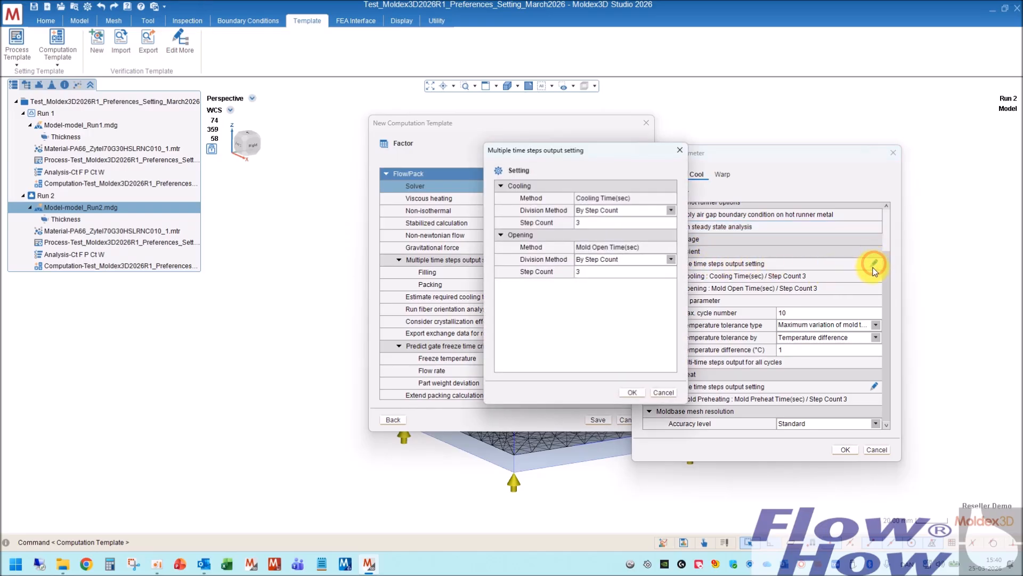
{"action": "left_click", "coordinate": [583, 223]}
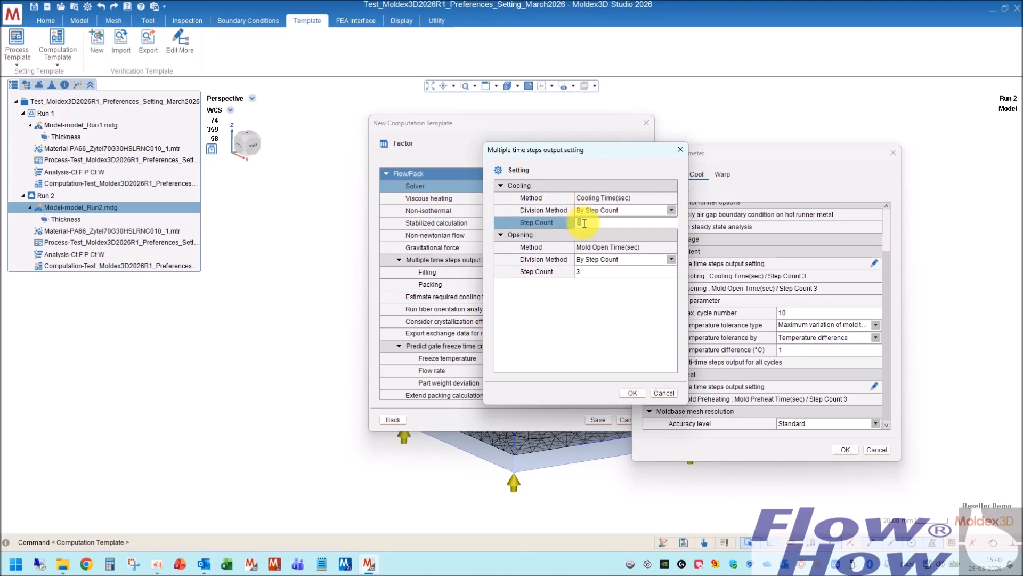
{"action": "type", "text": "19"}
{"action": "key", "text": "BackSpace"}
{"action": "key", "text": "BackSpace"}
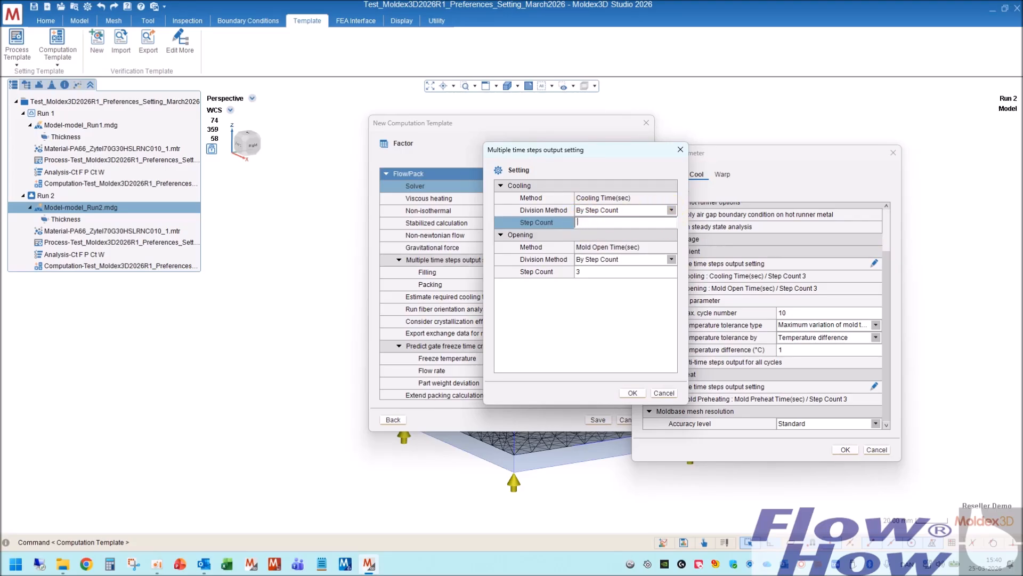
{"action": "type", "text": "9"}
{"action": "key", "text": "Return"}
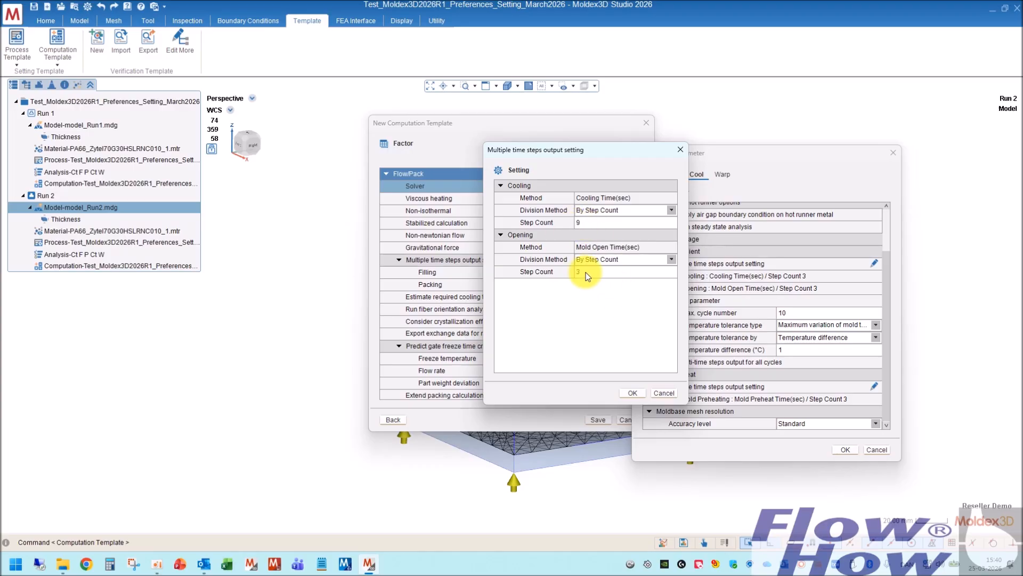
{"action": "left_click", "coordinate": [632, 392]}
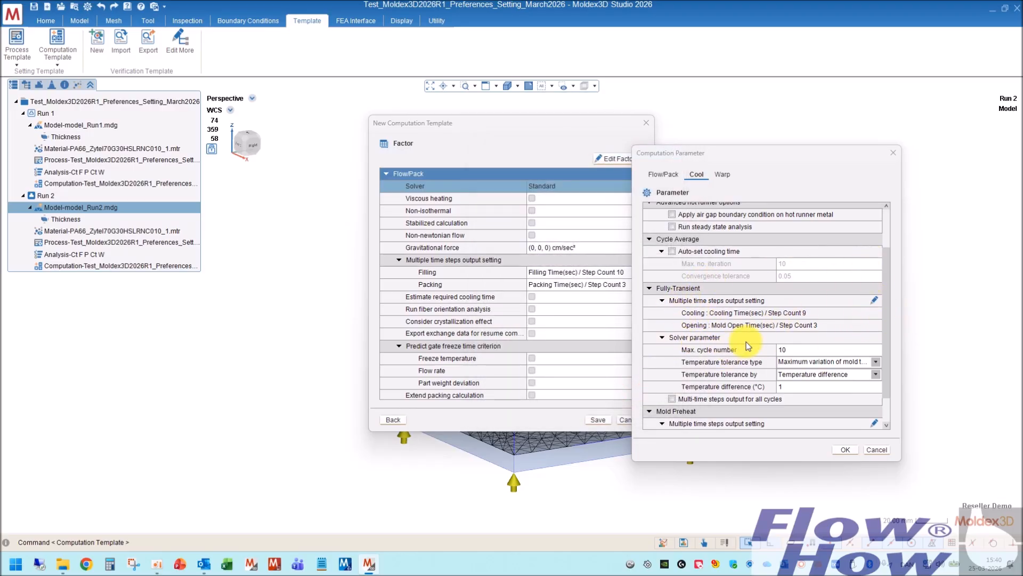
- Set the maximum cycle number of the Fully-Transient cooling solver to 30
{"action": "scroll", "coordinate": [886, 255], "scroll_direction": "down", "scroll_amount": 1}
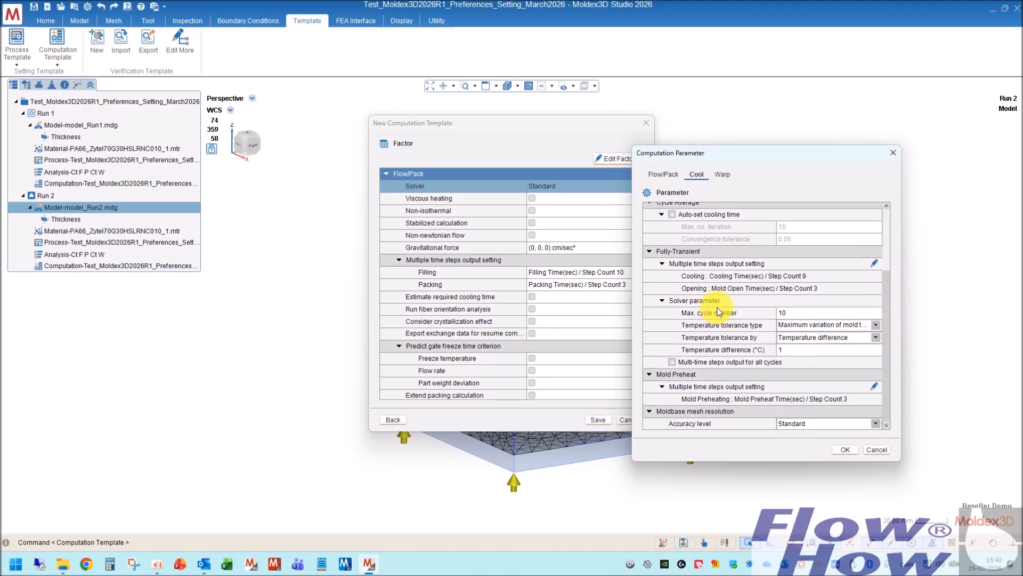
{"action": "left_click", "coordinate": [790, 314]}
{"action": "type", "text": "30"}
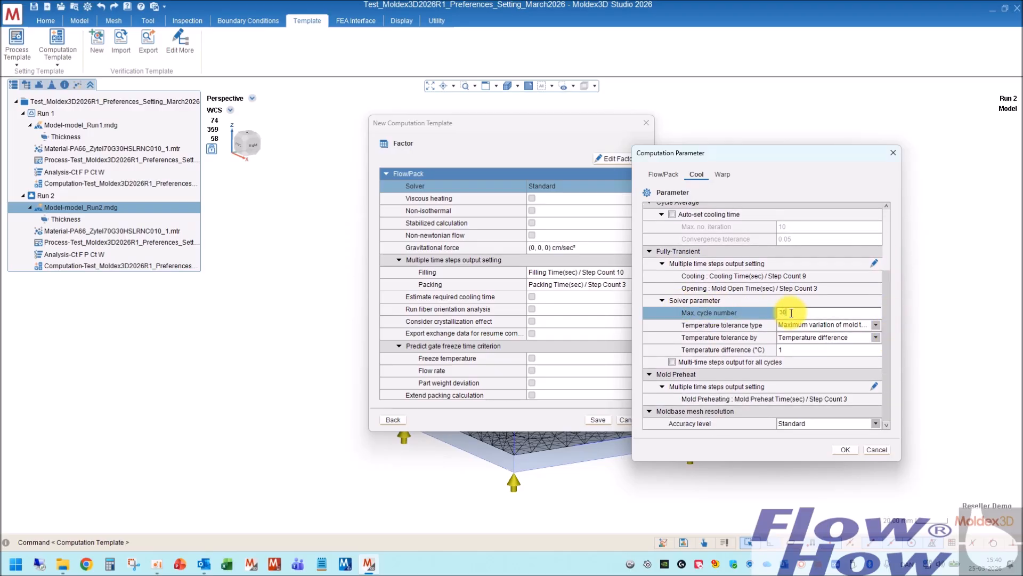
{"action": "left_click", "coordinate": [828, 299]}
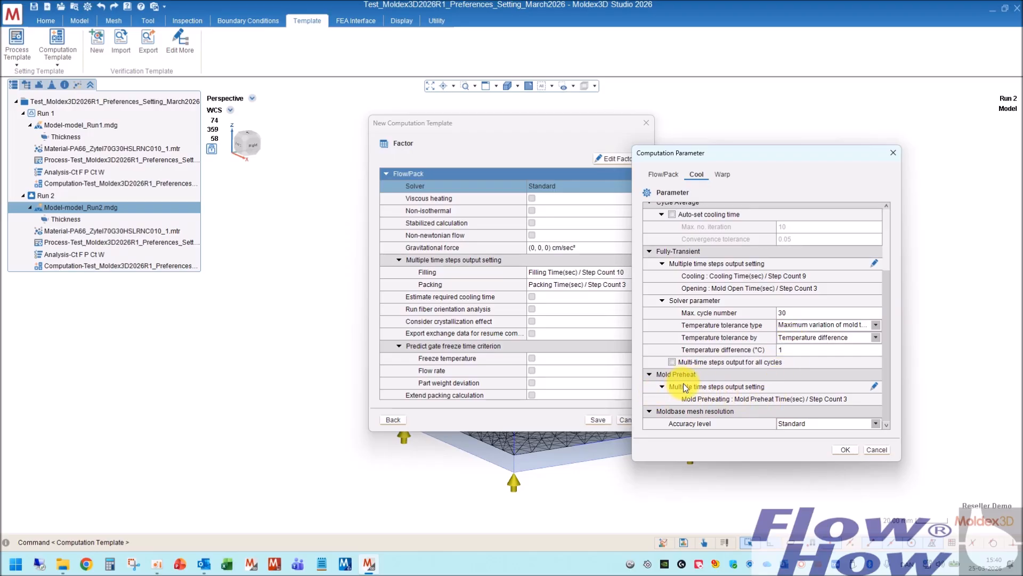
- Examine the accuracy level choices available for the moldbase mesh resolution
{"action": "left_click_drag", "start_coordinate": [885, 350], "coordinate": [886, 375]}
{"action": "left_click", "coordinate": [875, 423]}
{"action": "left_click", "coordinate": [876, 423]}
{"action": "left_click", "coordinate": [876, 423]}
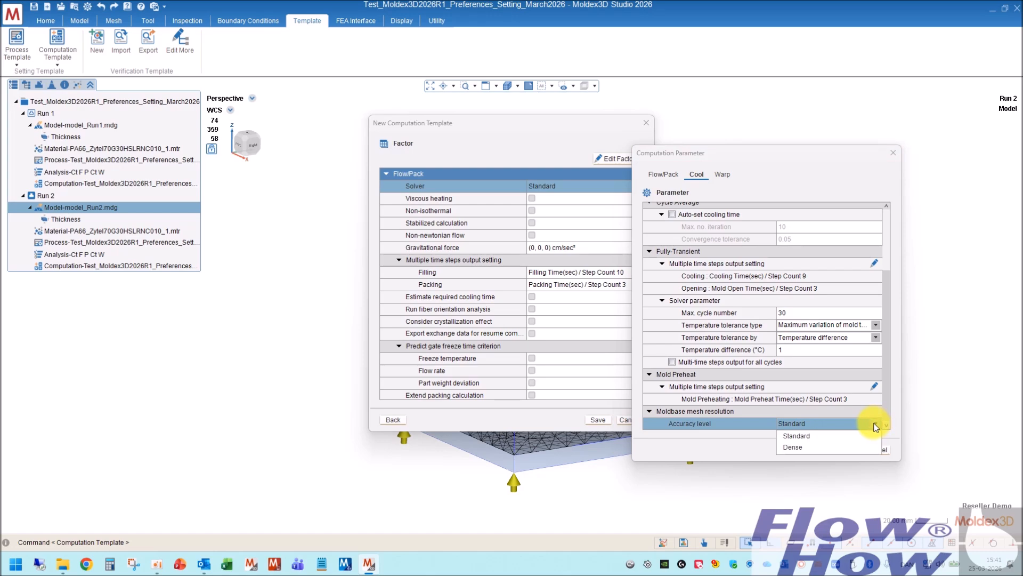
{"action": "left_click", "coordinate": [716, 434]}
- Change the solver in the Warp parameters to Enhanced
{"action": "left_click", "coordinate": [719, 174]}
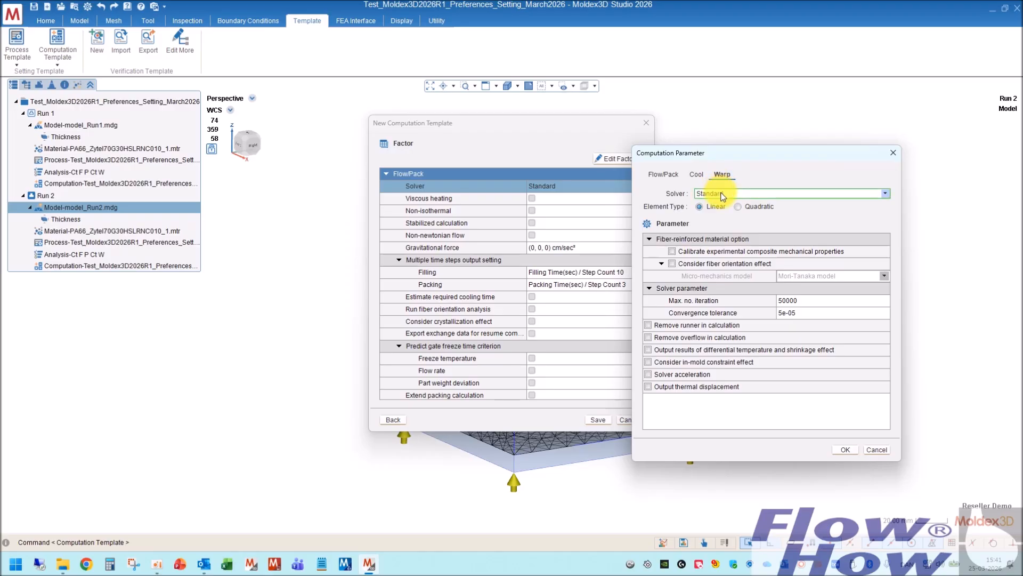
{"action": "left_click", "coordinate": [722, 194]}
{"action": "left_click", "coordinate": [714, 214]}
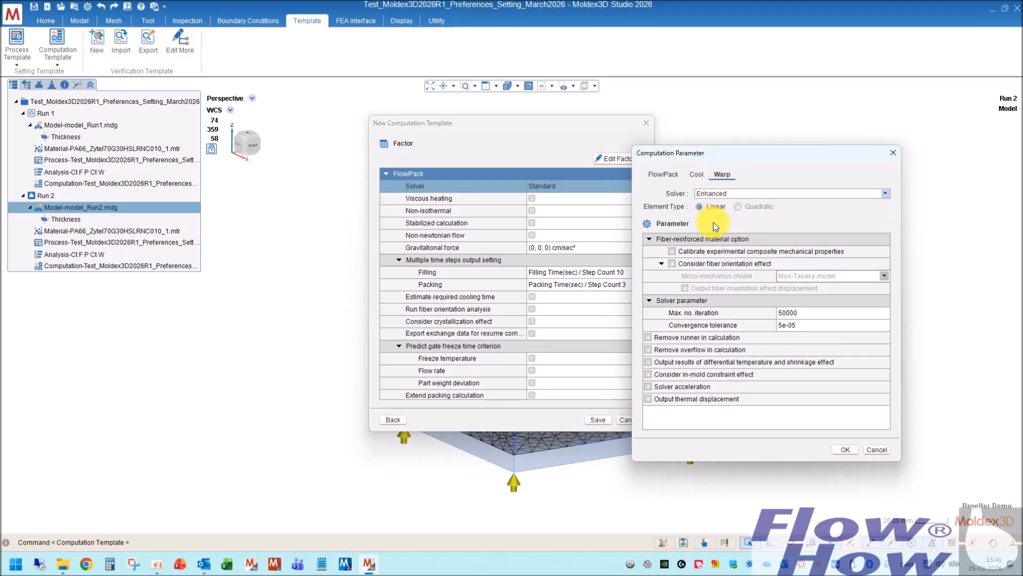
- Enable calibration of experimental composite mechanical properties and the fiber orientation effect with its displacement output for Warp
{"action": "left_click", "coordinate": [672, 251]}
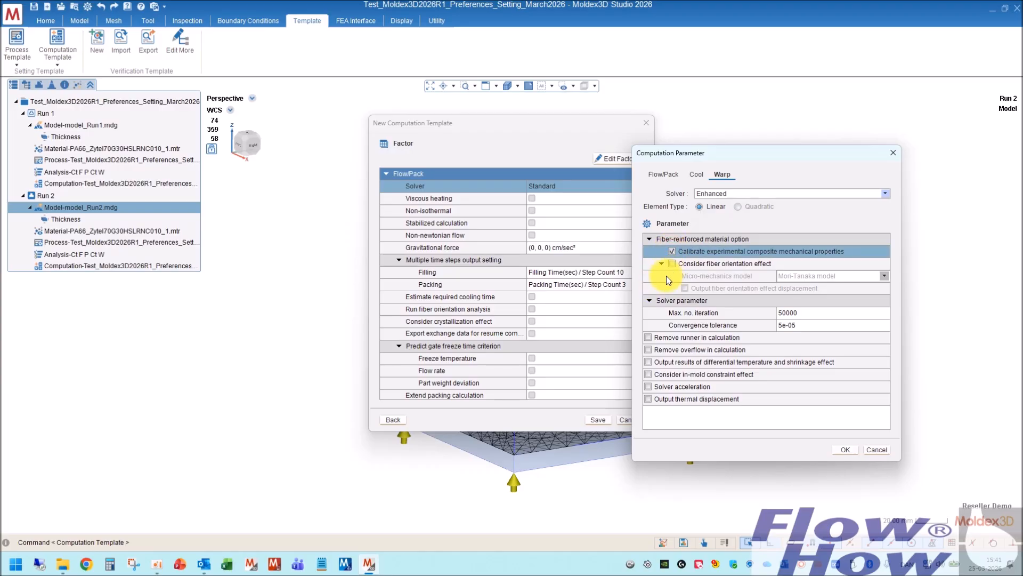
{"action": "left_click", "coordinate": [672, 264]}
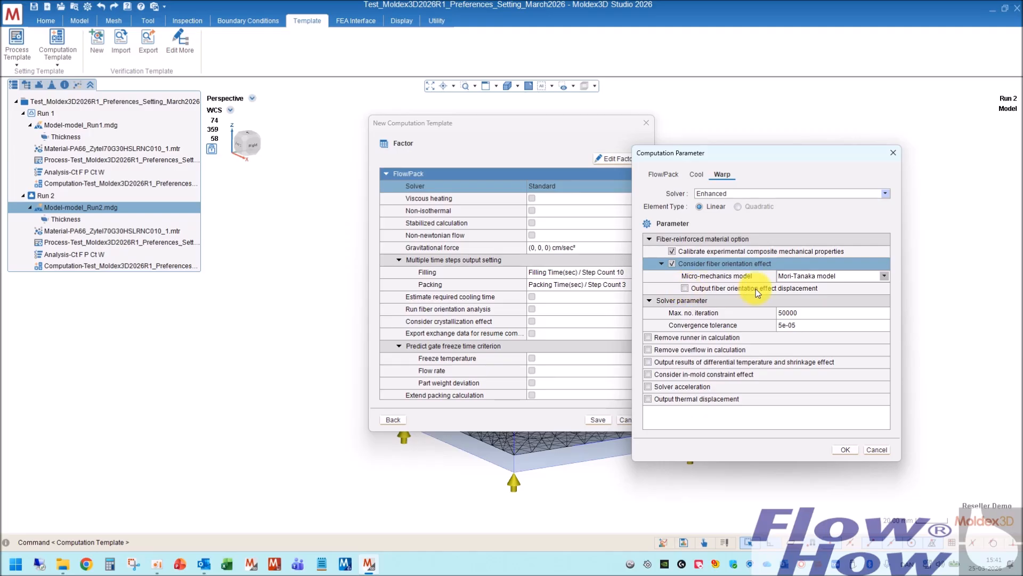
{"action": "left_click", "coordinate": [685, 288]}
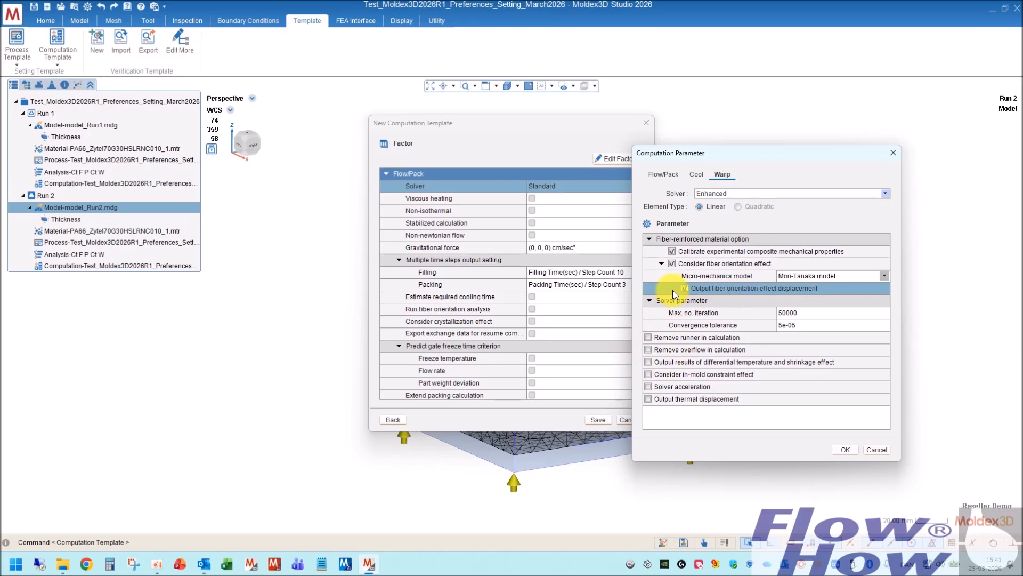
- Enable runner removal, overflow removal and the output of differential temperature and shrinkage results in the Warp parameters
{"action": "left_click", "coordinate": [647, 338]}
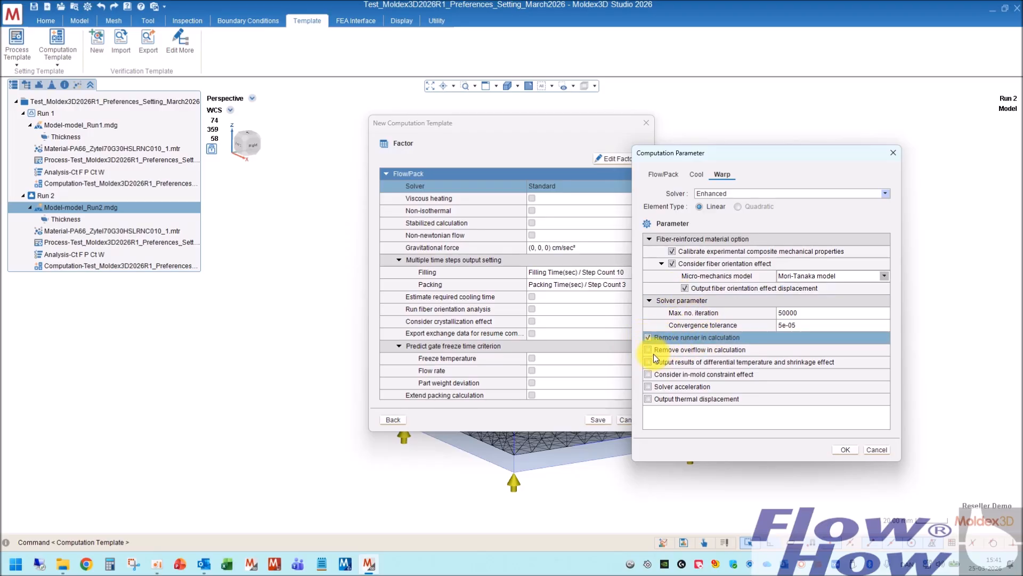
{"action": "left_click", "coordinate": [649, 350]}
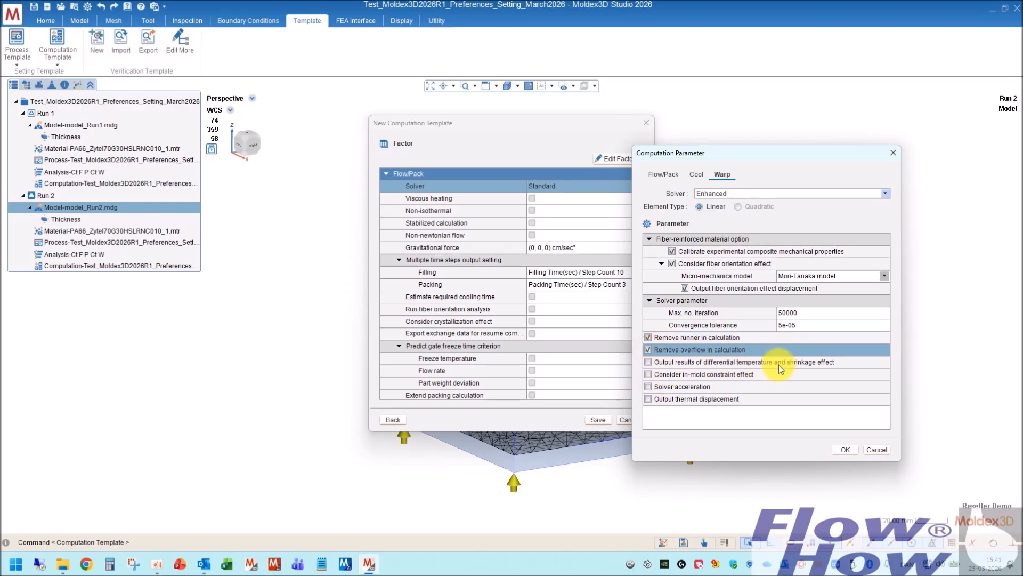
{"action": "left_click", "coordinate": [647, 362]}
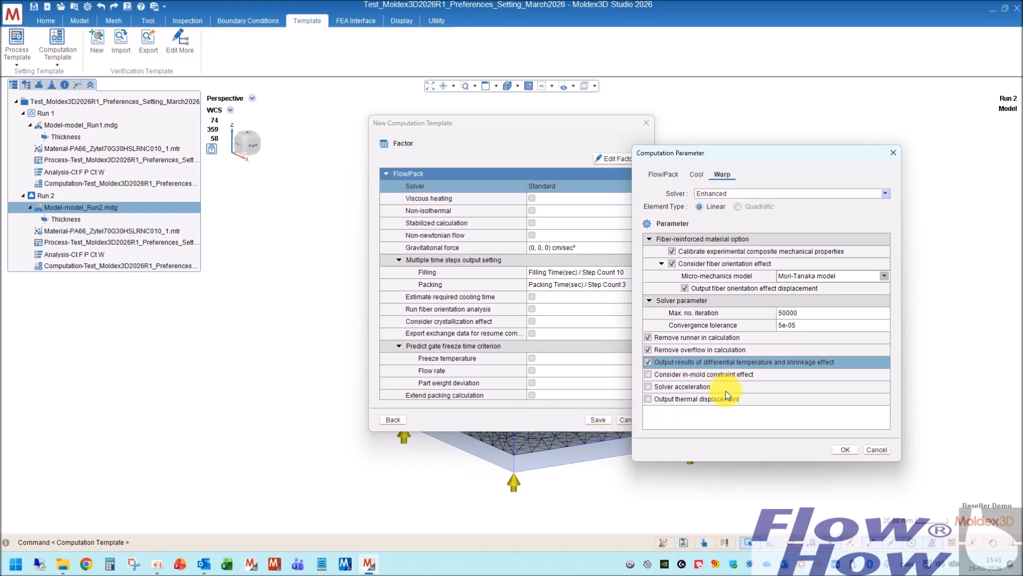
{"action": "left_click", "coordinate": [649, 391]}
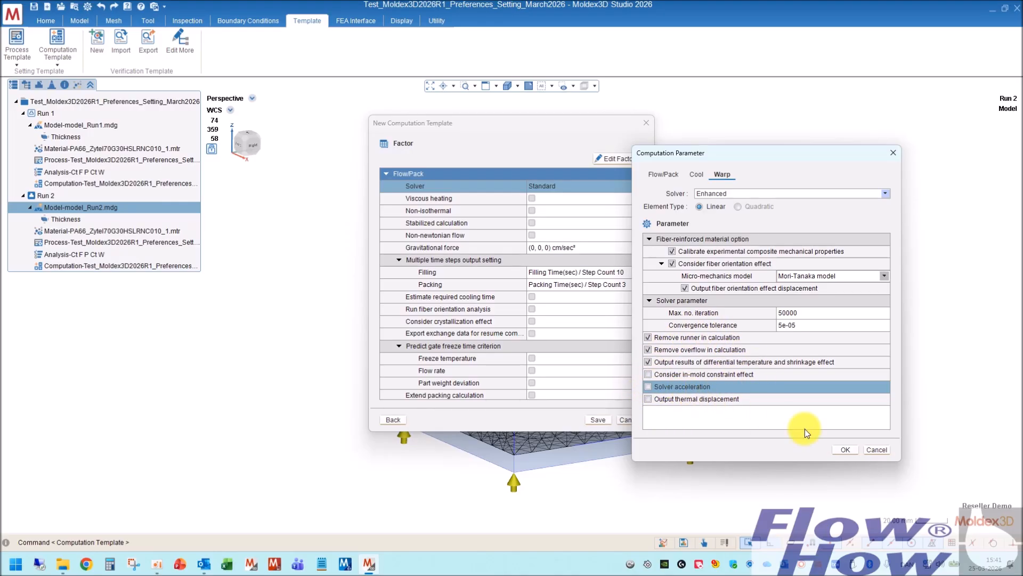
- Accept the computation parameters and save the new computation template
{"action": "left_click", "coordinate": [848, 448]}
{"action": "mouse_move", "coordinate": [639, 193]}
{"action": "left_mouse_down"}
{"action": "mouse_move", "coordinate": [644, 373]}
{"action": "mouse_move", "coordinate": [644, 219]}
{"action": "mouse_move", "coordinate": [635, 210]}
{"action": "left_mouse_up"}
{"action": "left_click", "coordinate": [601, 420]}
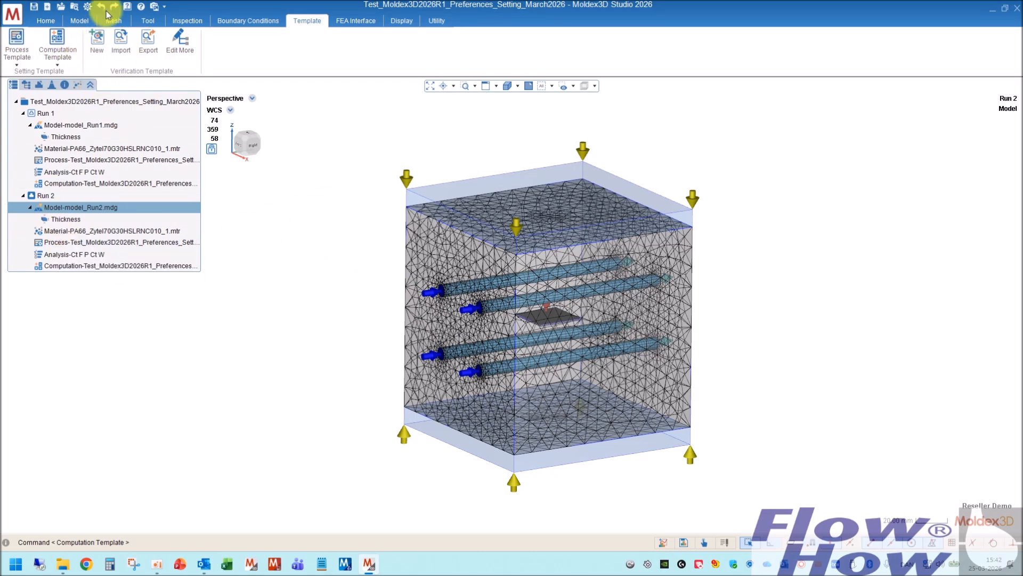
- Add a new run to the project and import the geometry file model_Run1.mdg into it
{"action": "left_click", "coordinate": [50, 18]}
{"action": "left_click", "coordinate": [20, 39]}
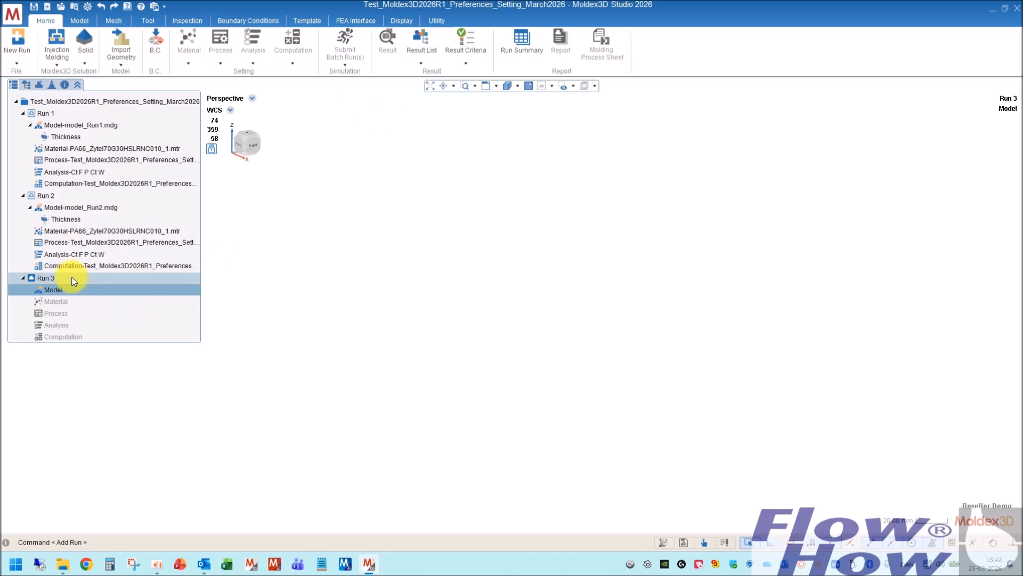
{"action": "left_click", "coordinate": [127, 55]}
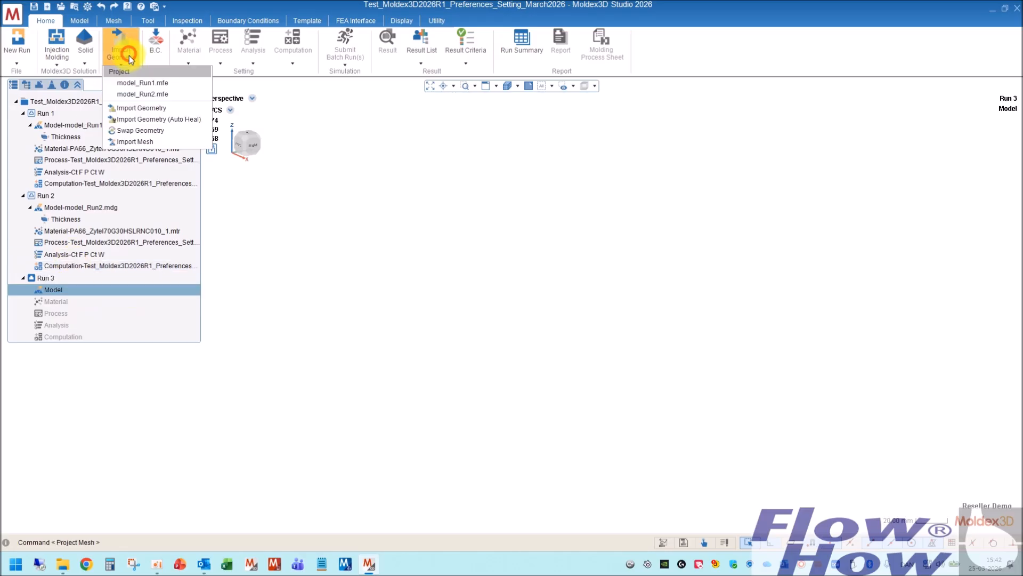
{"action": "left_click", "coordinate": [139, 107]}
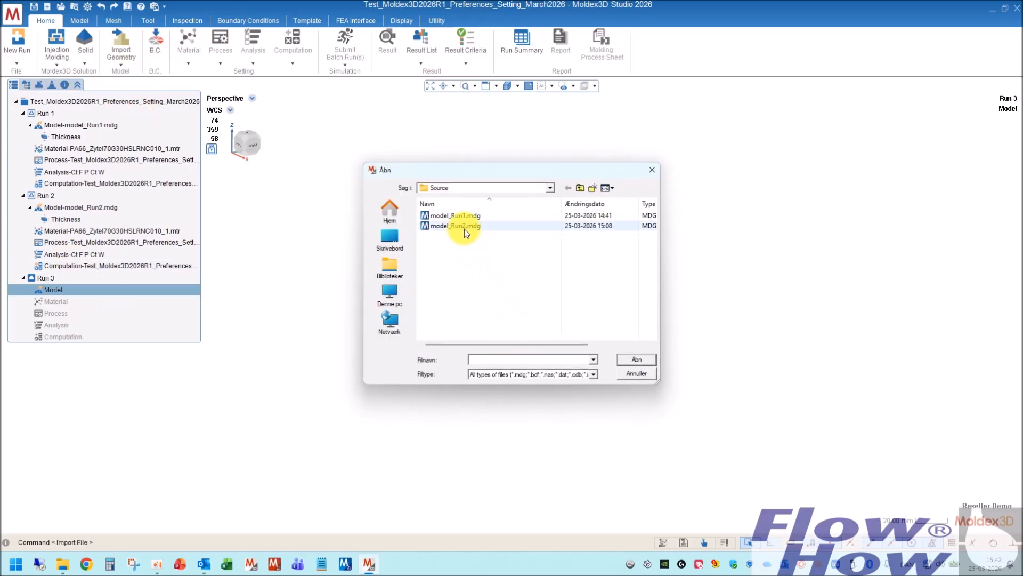
{"action": "left_click", "coordinate": [466, 215]}
{"action": "left_click", "coordinate": [637, 360]}
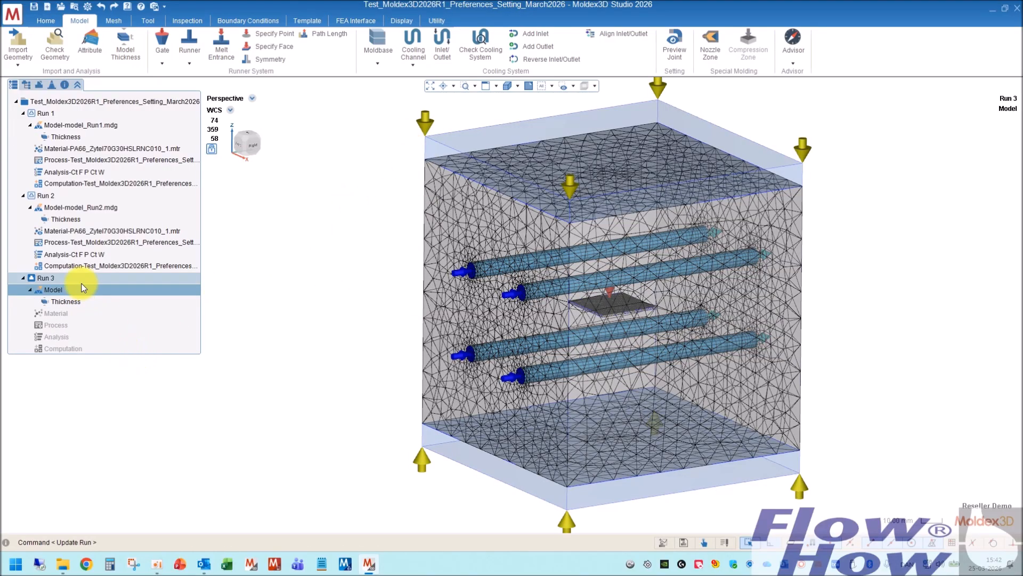
- Generate the mesh for Run 3, keeping the attached solid mesh, and run the final check to export it
{"action": "left_click", "coordinate": [114, 21]}
{"action": "left_click", "coordinate": [72, 40]}
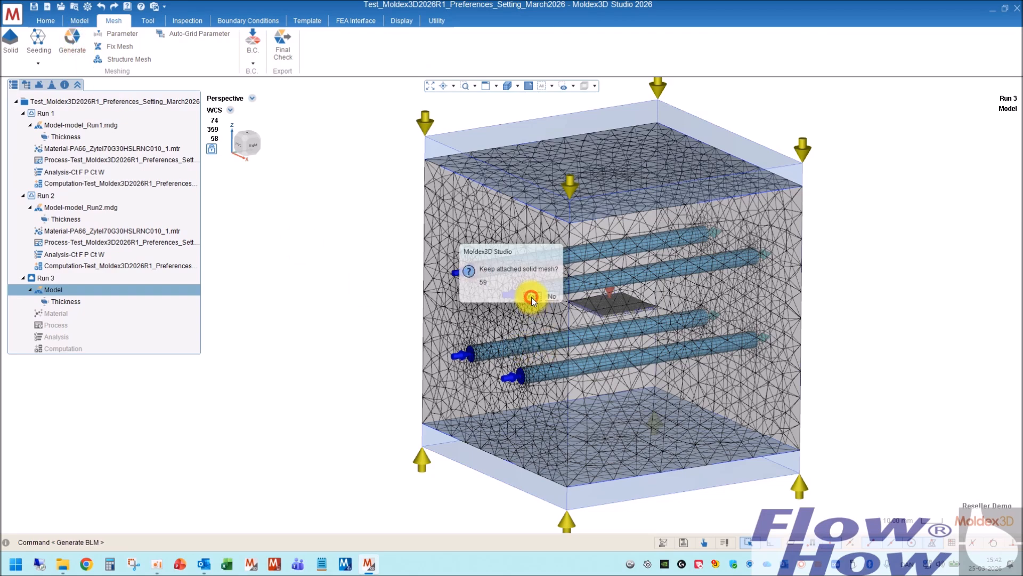
{"action": "left_click", "coordinate": [532, 298]}
{"action": "left_click", "coordinate": [206, 254]}
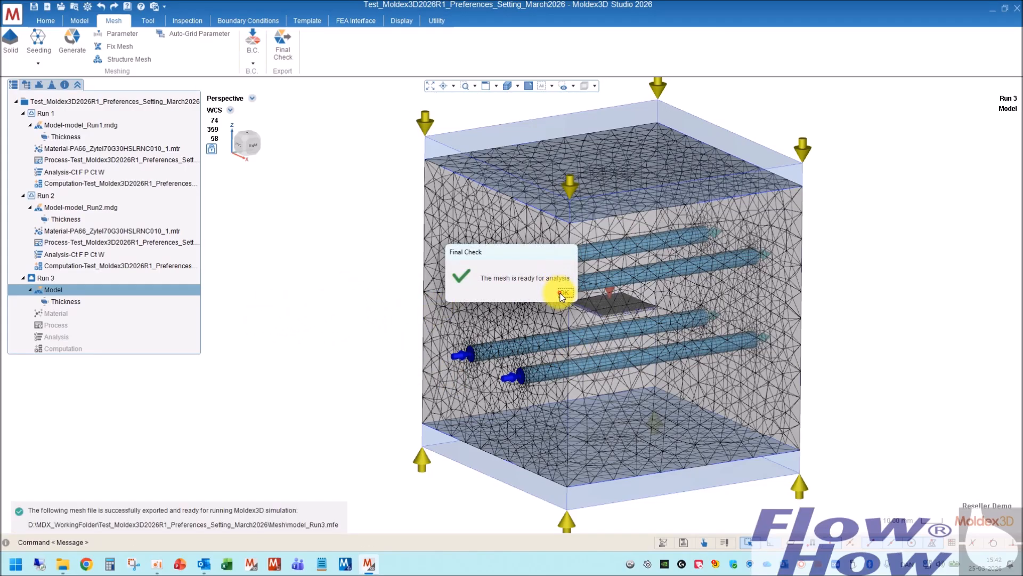
{"action": "left_click", "coordinate": [563, 293]}
- Assign the project material PA66_Zytel70G30HSLRNC010_1.mtr to the EM#1 melt inlet of Run 3
{"action": "left_click", "coordinate": [73, 314]}
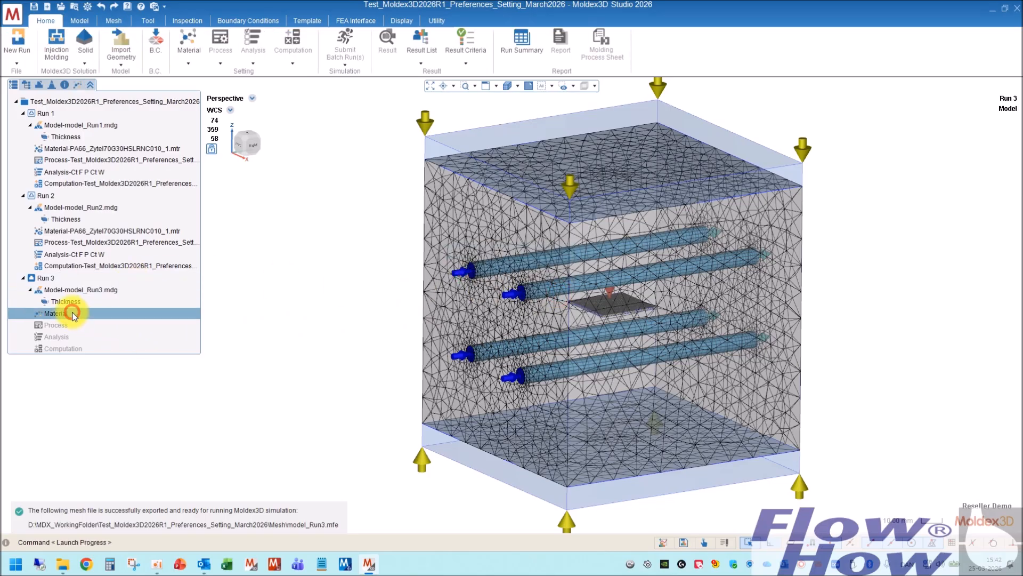
{"action": "left_click", "coordinate": [77, 86]}
{"action": "left_click", "coordinate": [184, 134]}
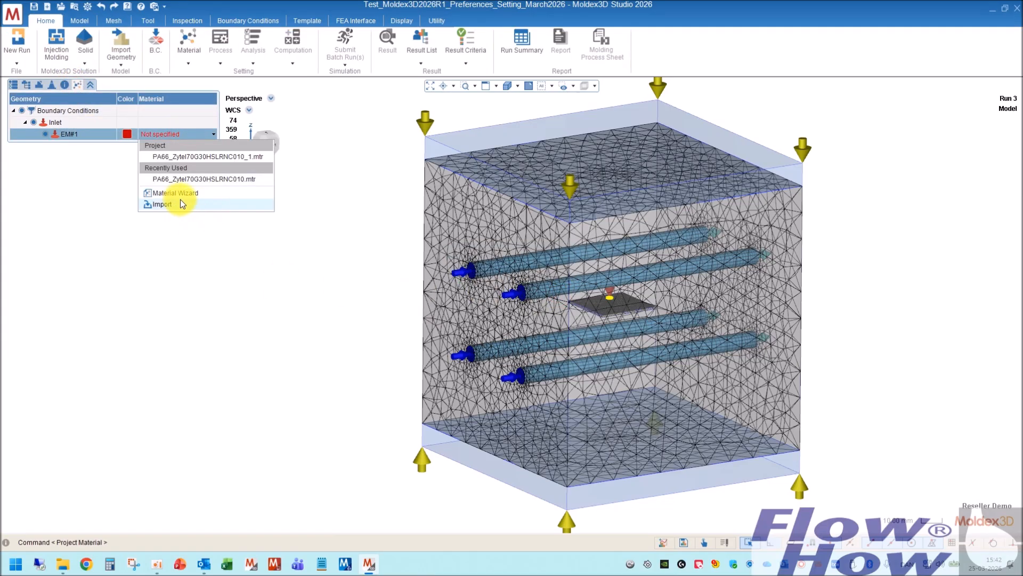
{"action": "left_click", "coordinate": [206, 156]}
{"action": "left_click", "coordinate": [13, 84]}
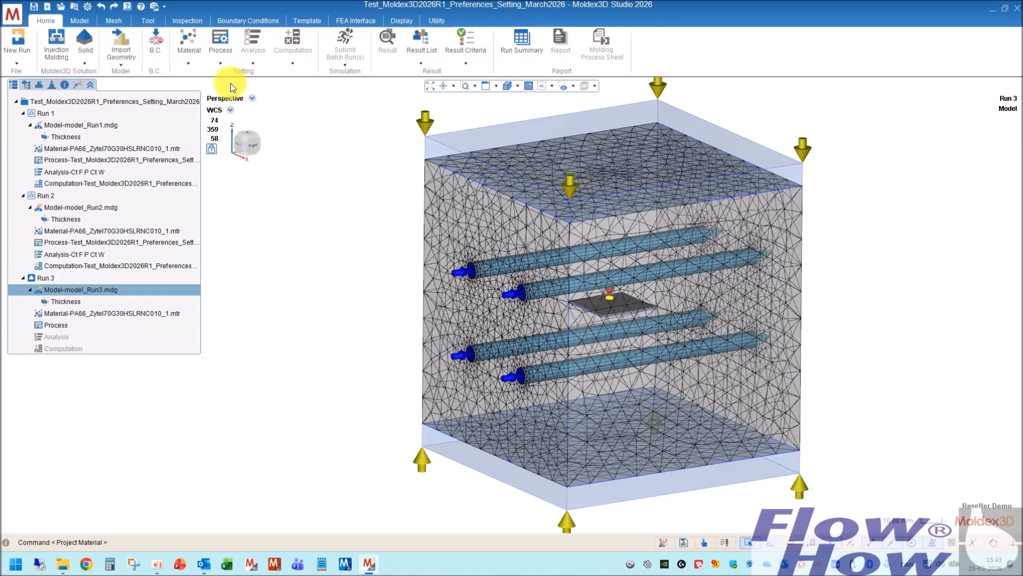
- Start a new process file for Run 3 from the Delete_MJ template and bring its Process Wizard forward
{"action": "left_click", "coordinate": [221, 63]}
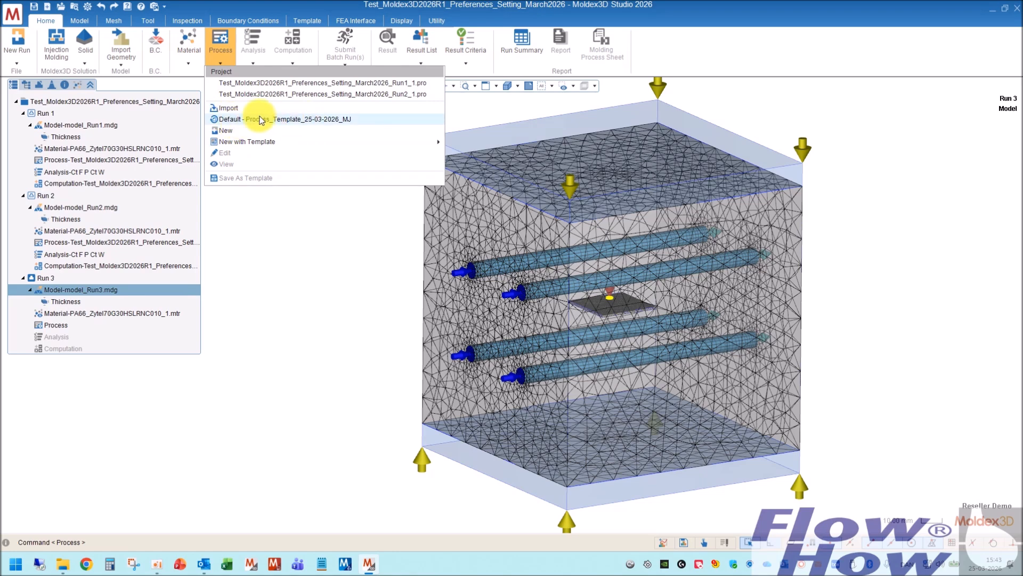
{"action": "left_click", "coordinate": [223, 63]}
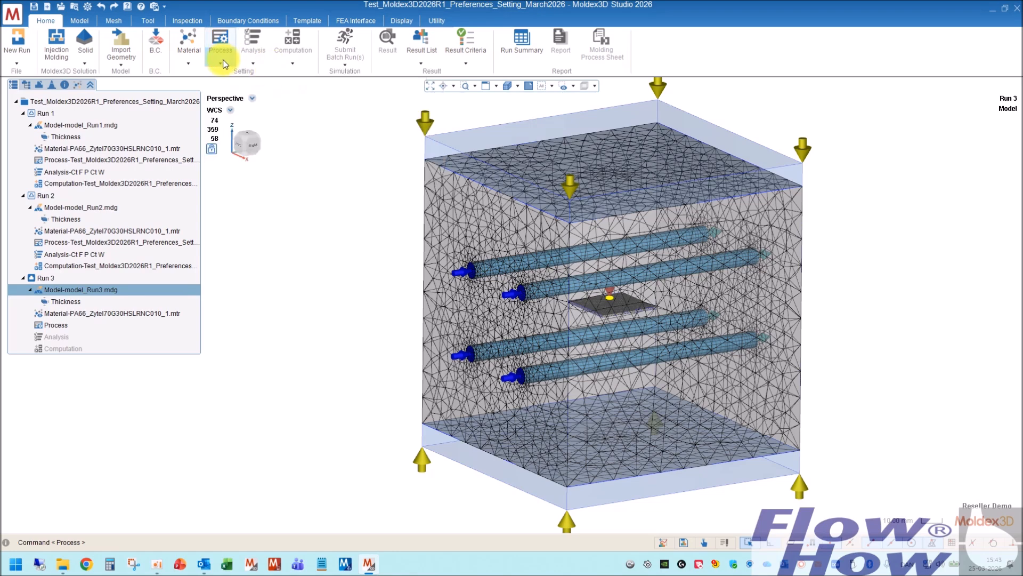
{"action": "left_click", "coordinate": [223, 63]}
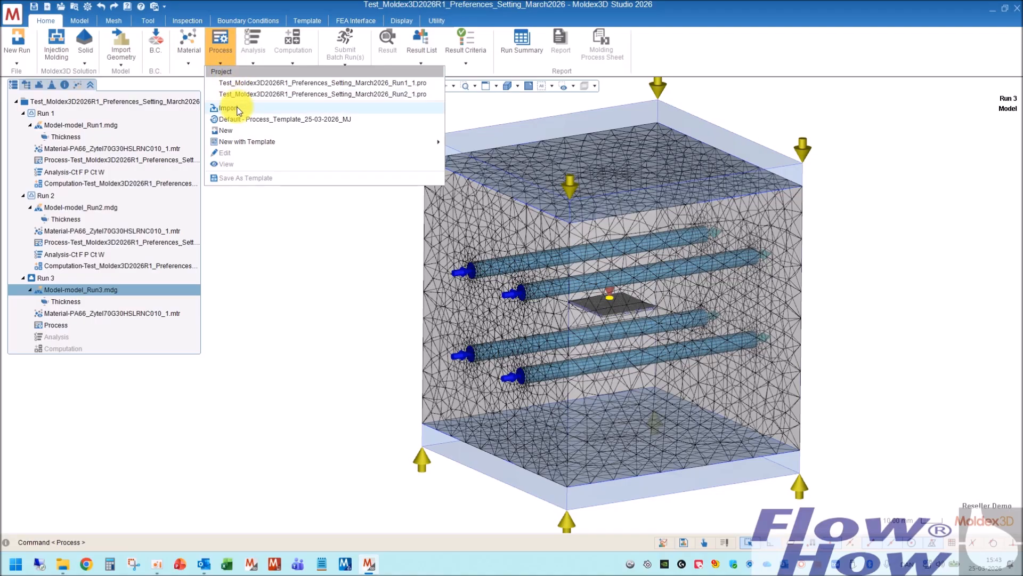
{"action": "mouse_move", "coordinate": [234, 144]}
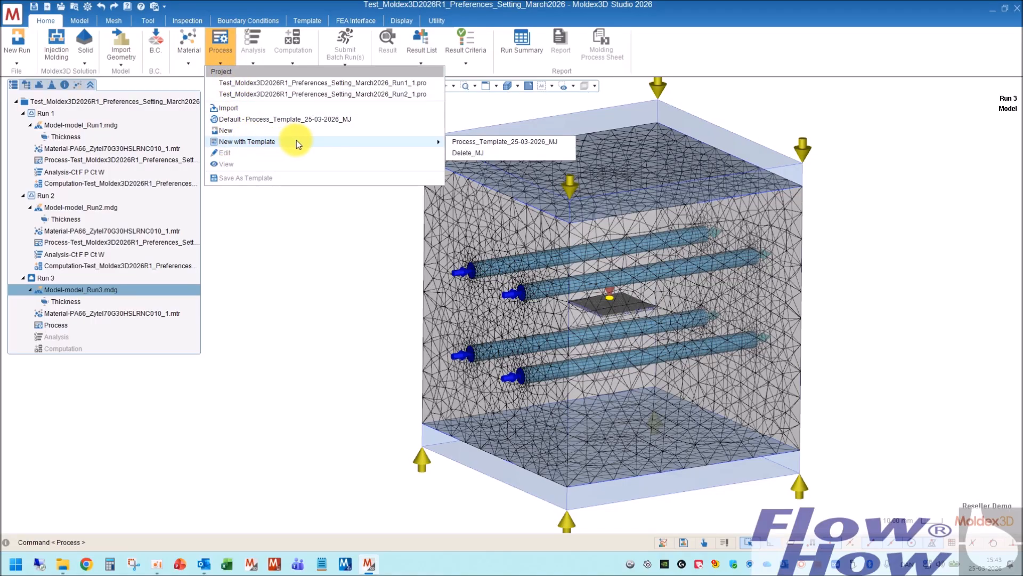
{"action": "left_click", "coordinate": [469, 153]}
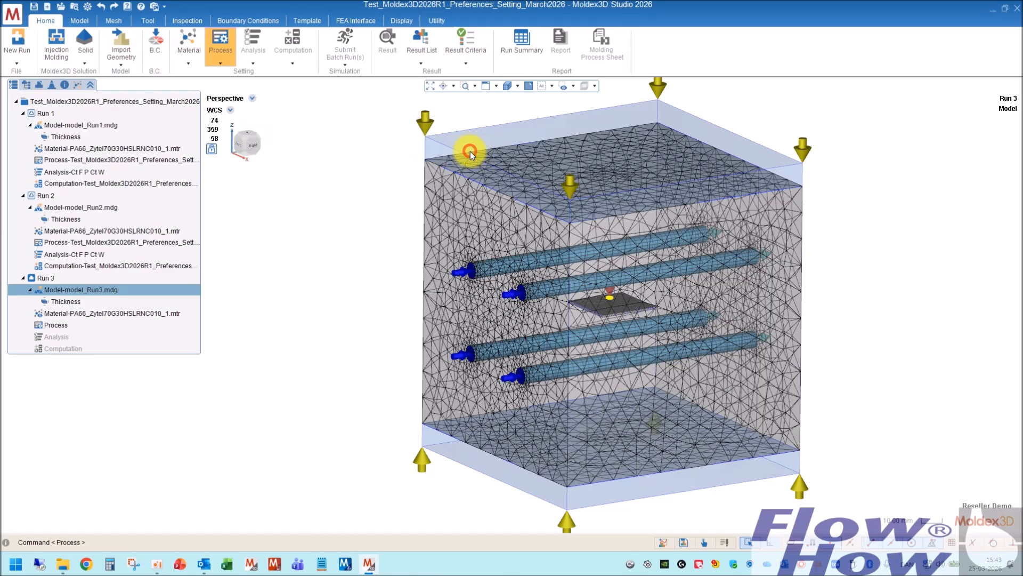
{"action": "double_click", "coordinate": [56, 324]}
{"action": "left_click", "coordinate": [56, 324]}
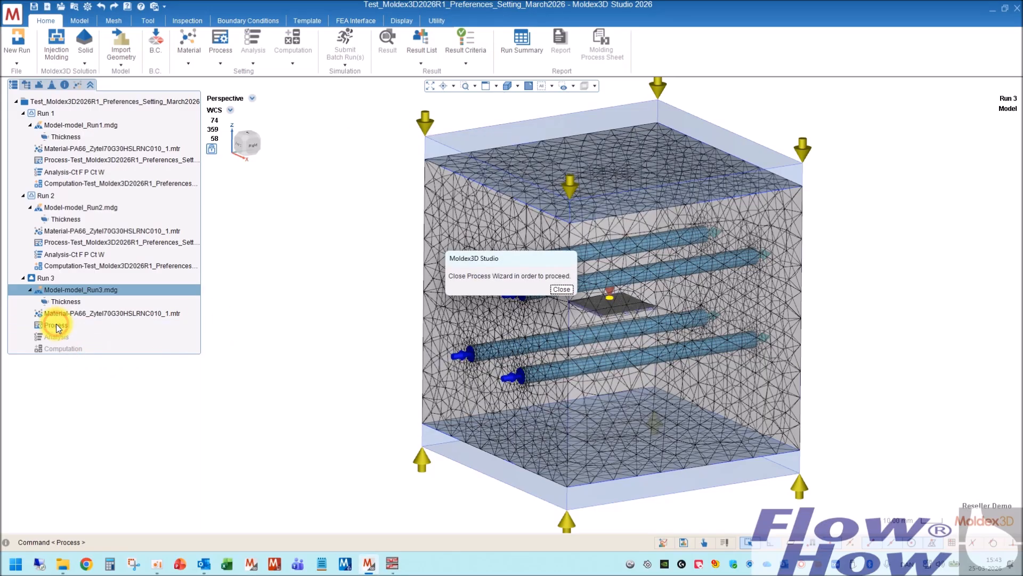
{"action": "left_click", "coordinate": [560, 289]}
{"action": "left_click", "coordinate": [393, 563]}
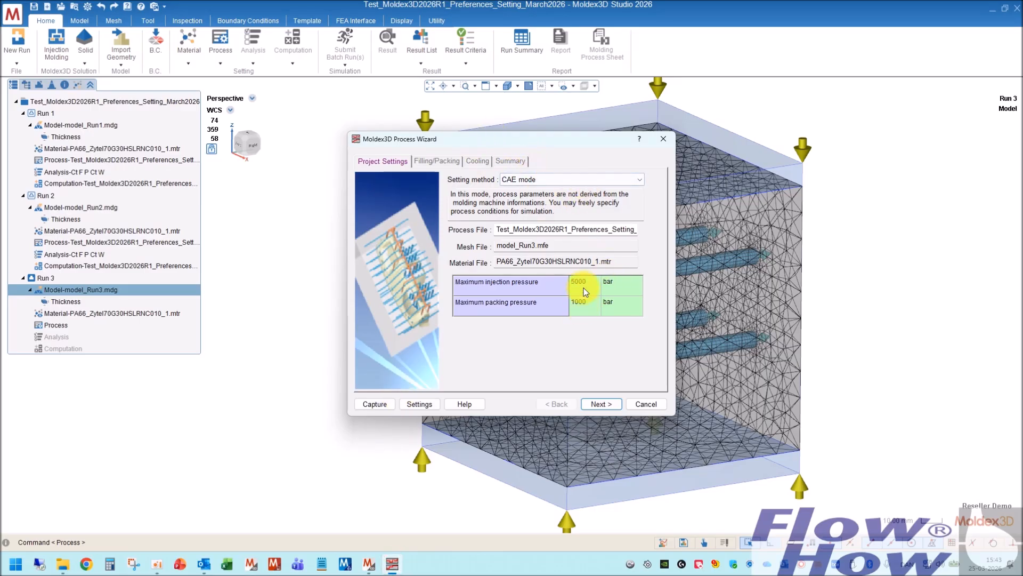
- Review the filling/packing settings, flow rate profile, cooling settings and summary, and finish the process file
{"action": "left_click", "coordinate": [598, 404]}
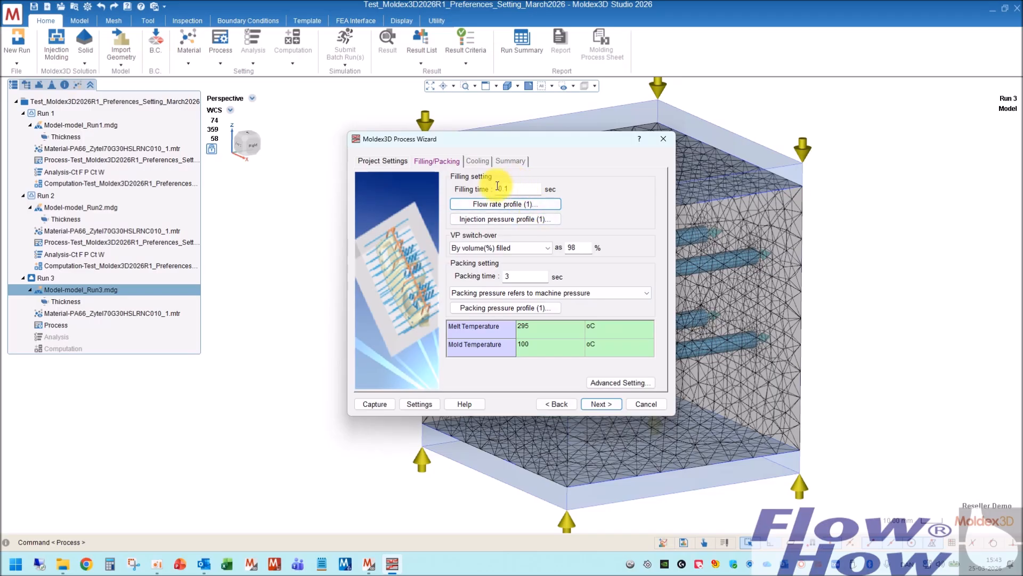
{"action": "left_click", "coordinate": [514, 205]}
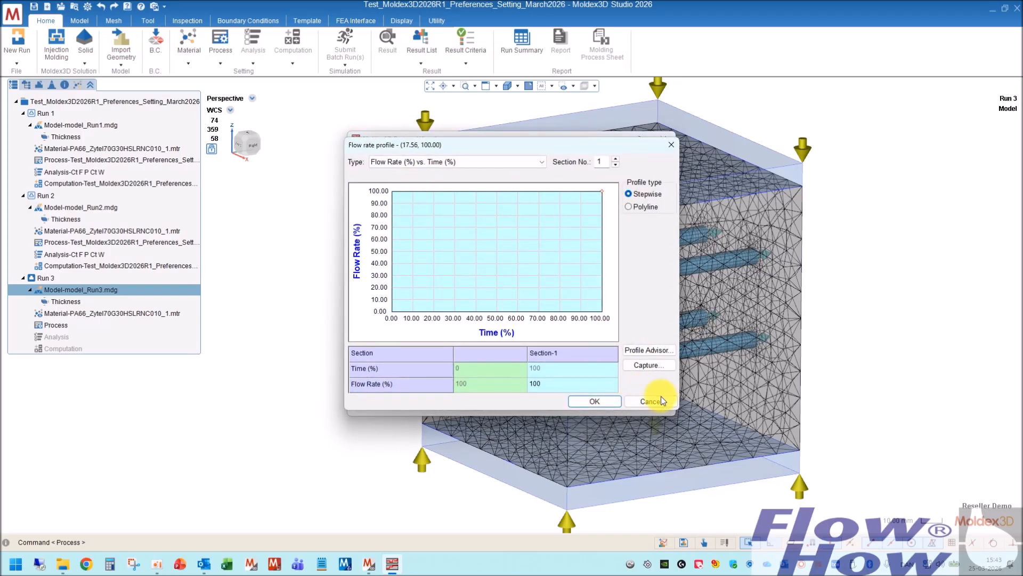
{"action": "left_click", "coordinate": [652, 401]}
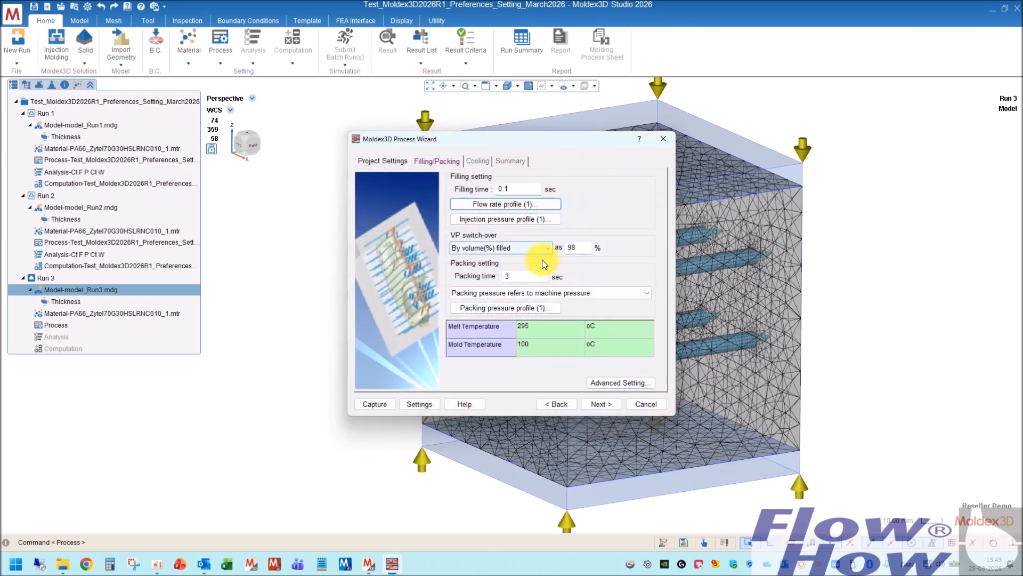
{"action": "left_click", "coordinate": [601, 404]}
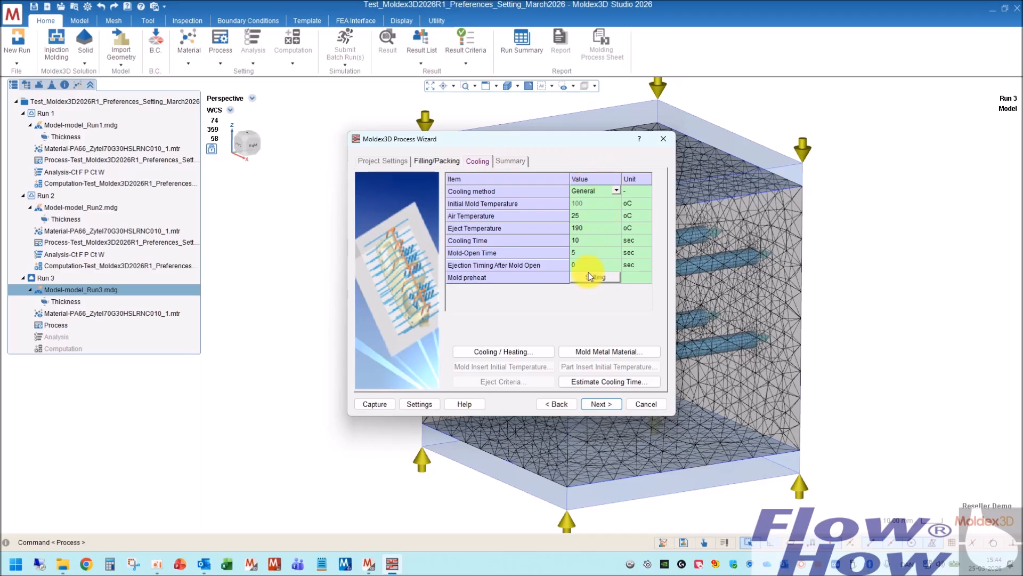
{"action": "left_click", "coordinate": [610, 404]}
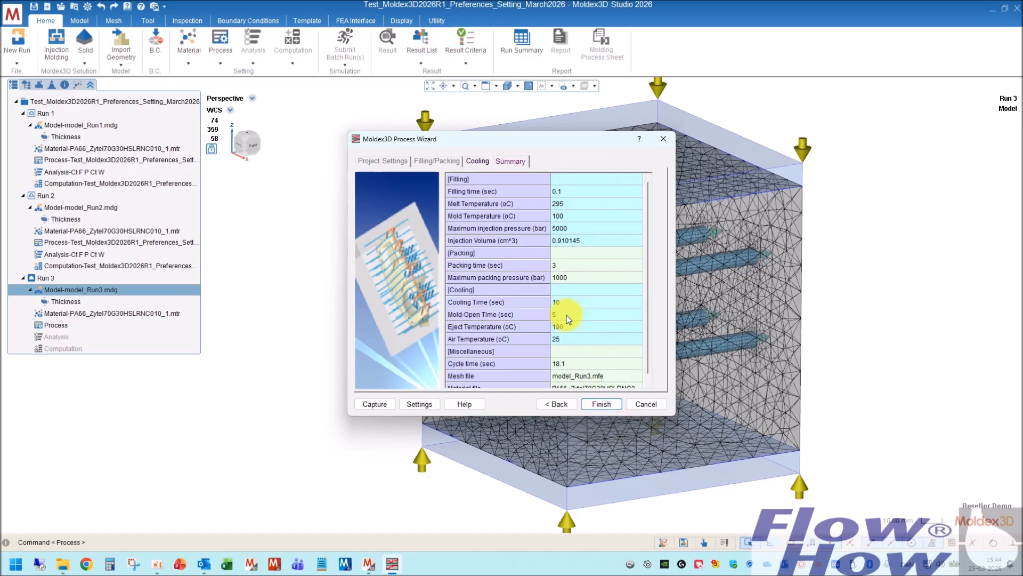
{"action": "left_click", "coordinate": [610, 403]}
- Create the computation file of Run 3 from the saved computation template
{"action": "left_click", "coordinate": [597, 305]}
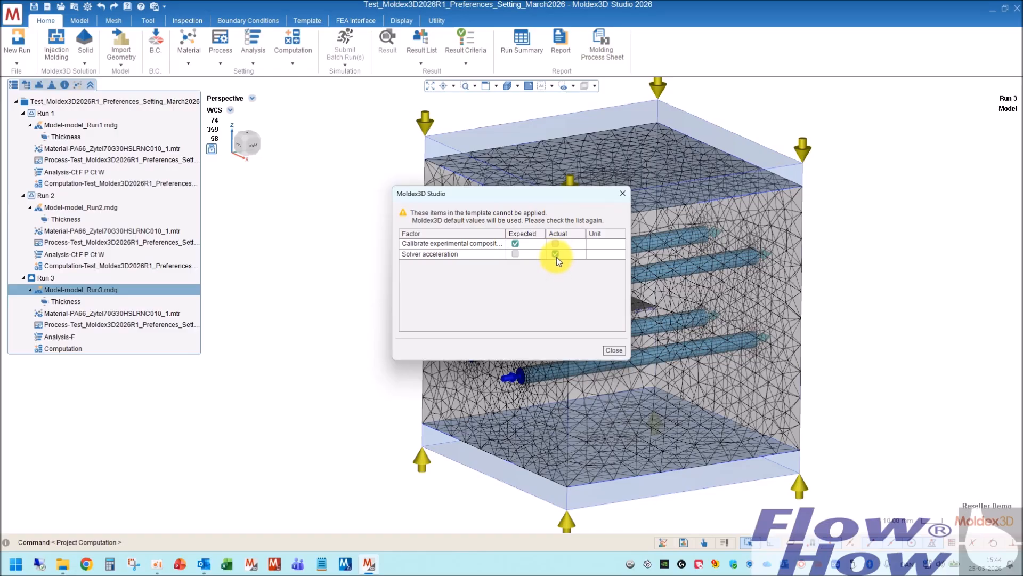
{"action": "left_click", "coordinate": [615, 351]}
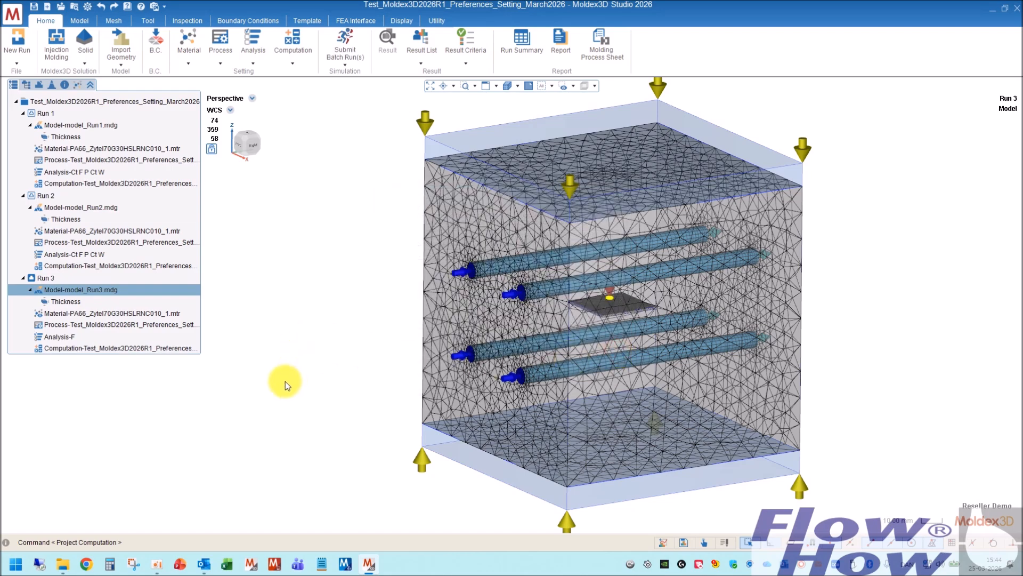
- Examine the Flow/Pack, Warp and Cool computation parameters that the template applied to Run 3
{"action": "double_click", "coordinate": [90, 349]}
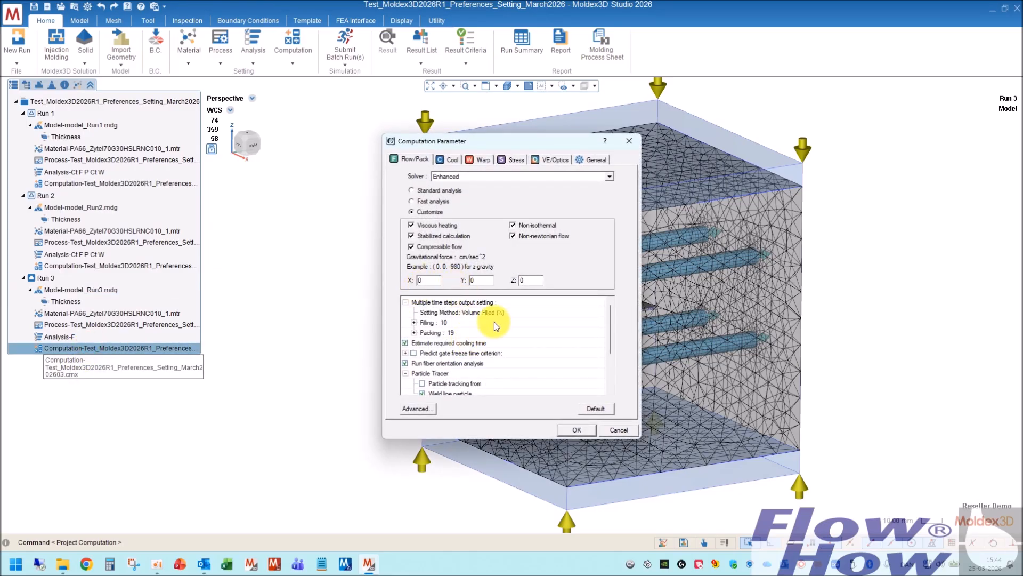
{"action": "left_click_drag", "start_coordinate": [612, 314], "coordinate": [609, 331]}
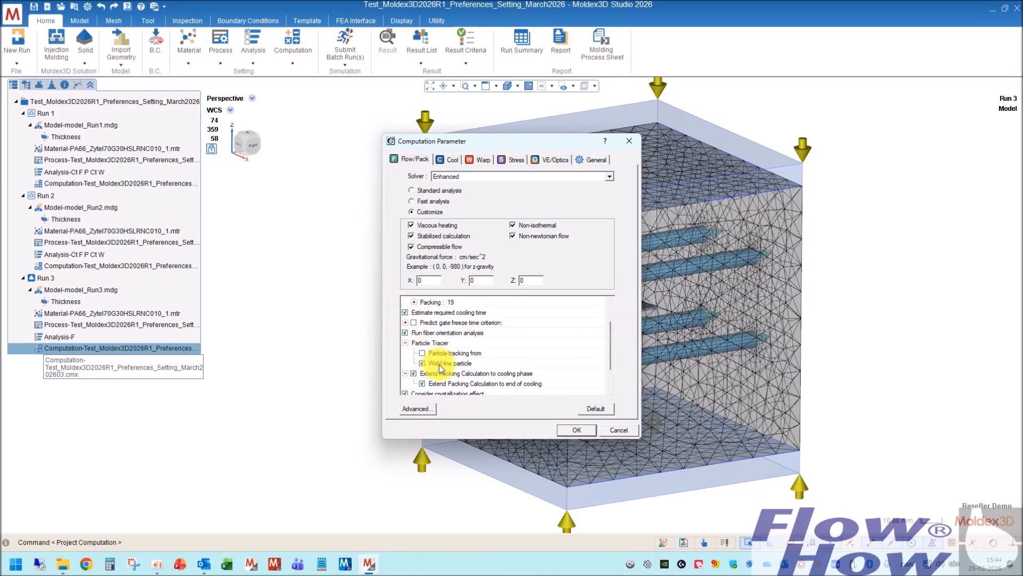
{"action": "left_click_drag", "start_coordinate": [610, 346], "coordinate": [606, 320]}
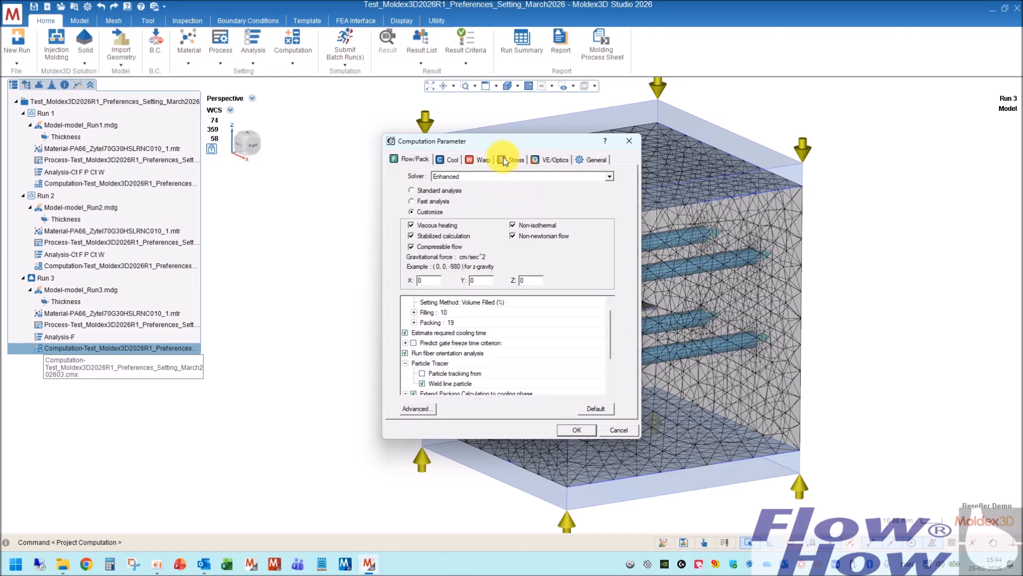
{"action": "left_click", "coordinate": [480, 158]}
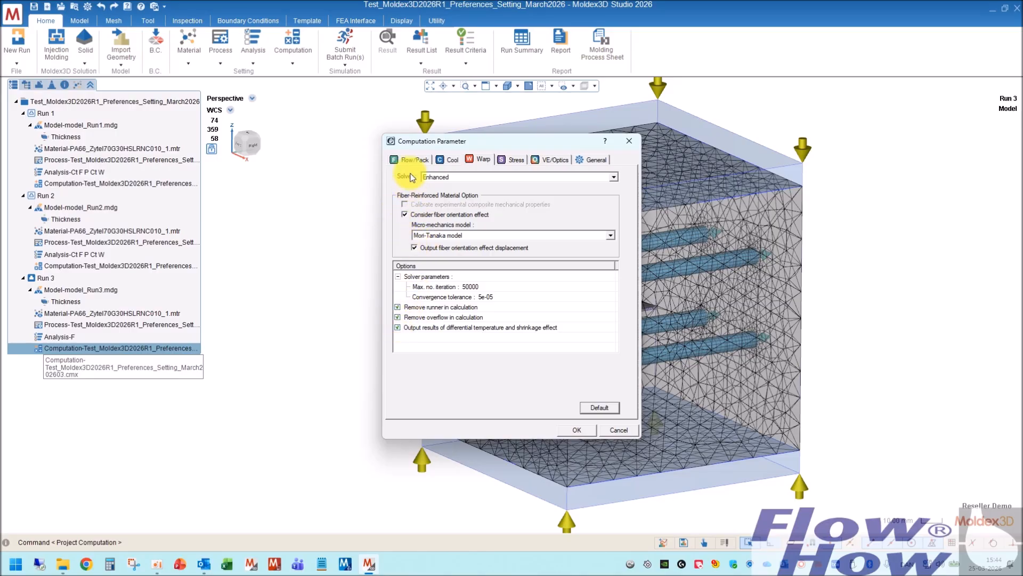
{"action": "left_click", "coordinate": [421, 160]}
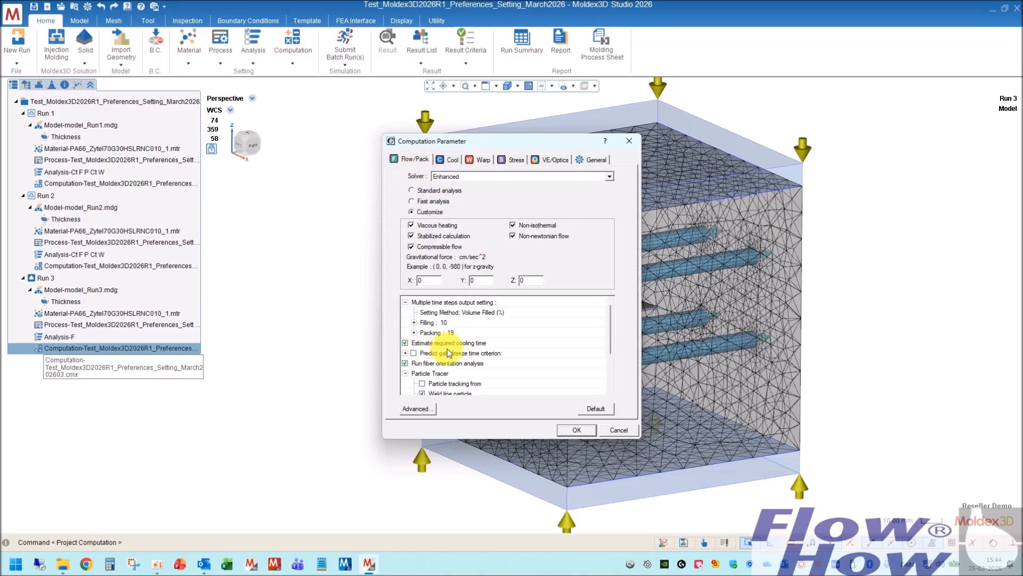
{"action": "left_click", "coordinate": [450, 159]}
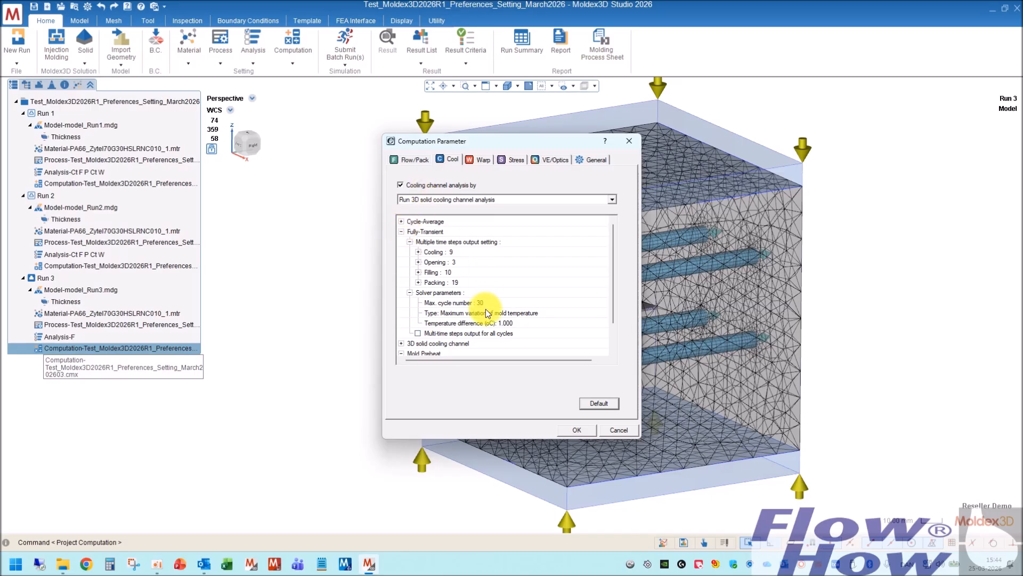
{"action": "left_click", "coordinate": [578, 429]}
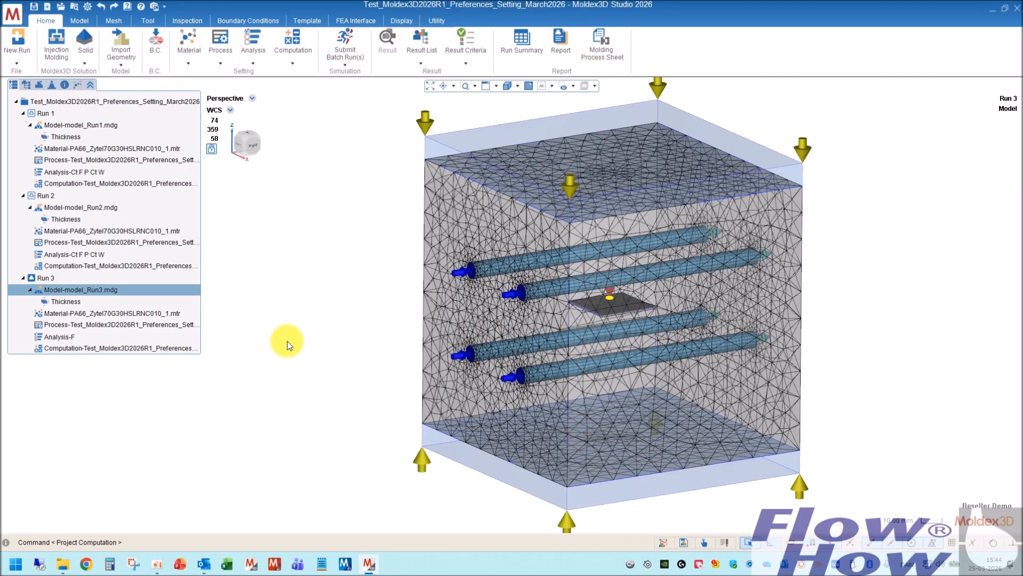
- Set the analysis sequence of Run 3 to Transient Analysis -Ct F P Ct W and save it
{"action": "double_click", "coordinate": [101, 337]}
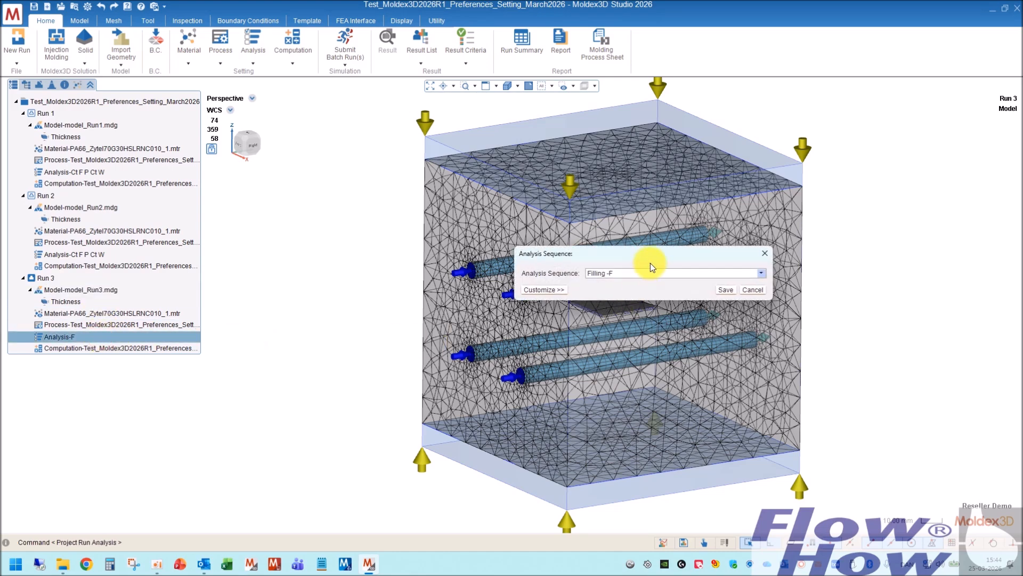
{"action": "left_click", "coordinate": [650, 273]}
{"action": "left_click", "coordinate": [648, 351]}
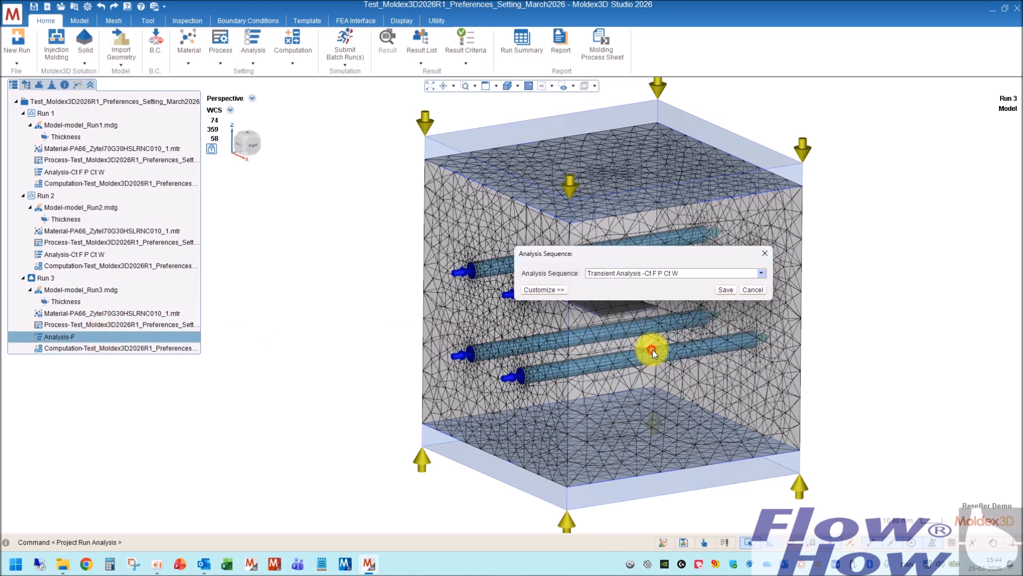
{"action": "left_click", "coordinate": [724, 290]}
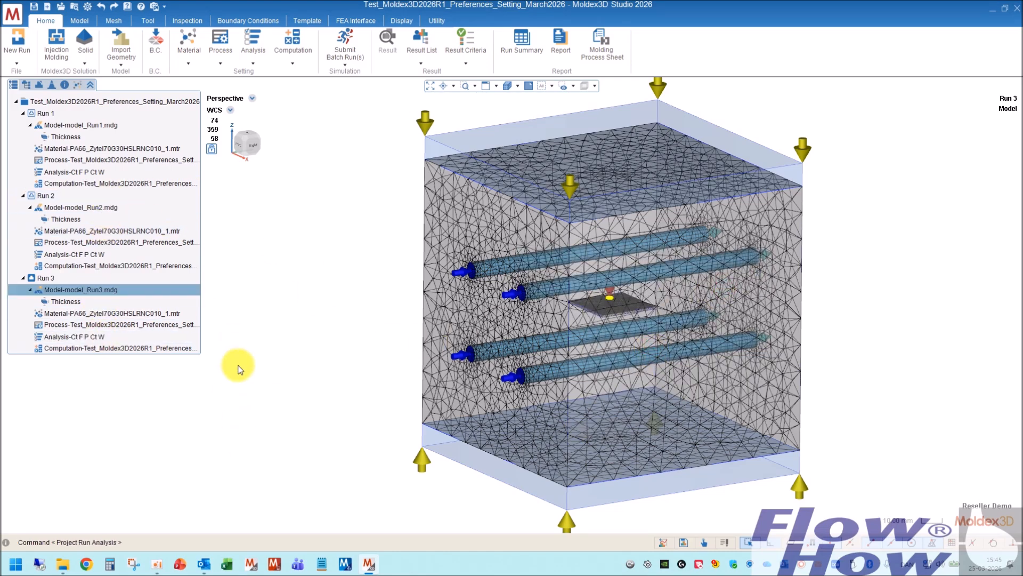